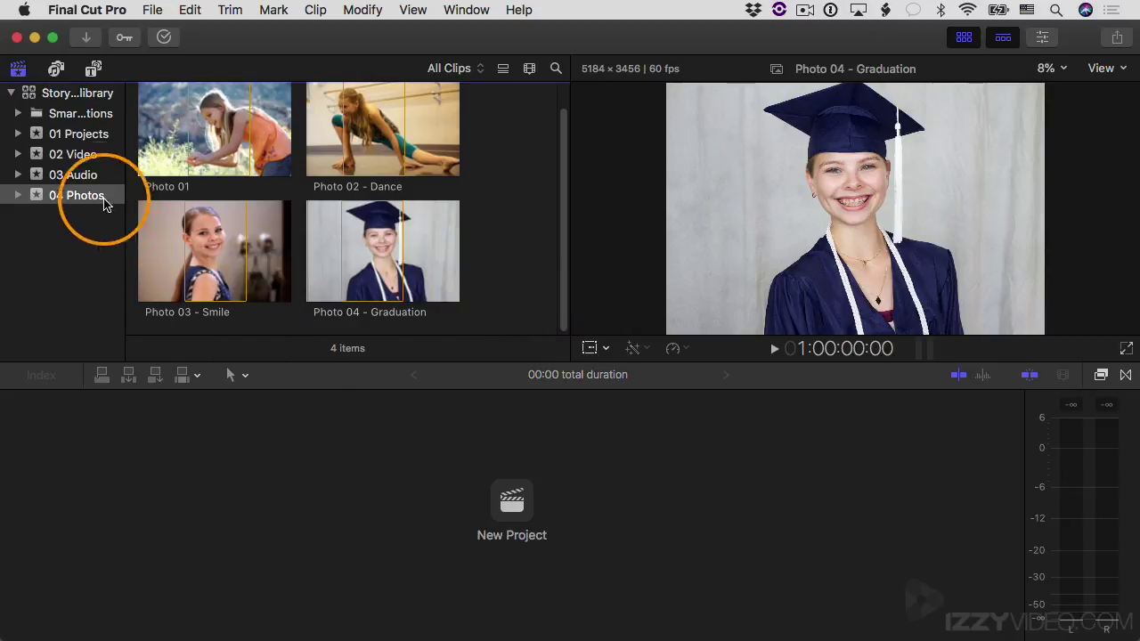
Step: In the 02 Video event, assign the keyword "child" to the giggling girl clip at the end of the event
left_click(89, 156)
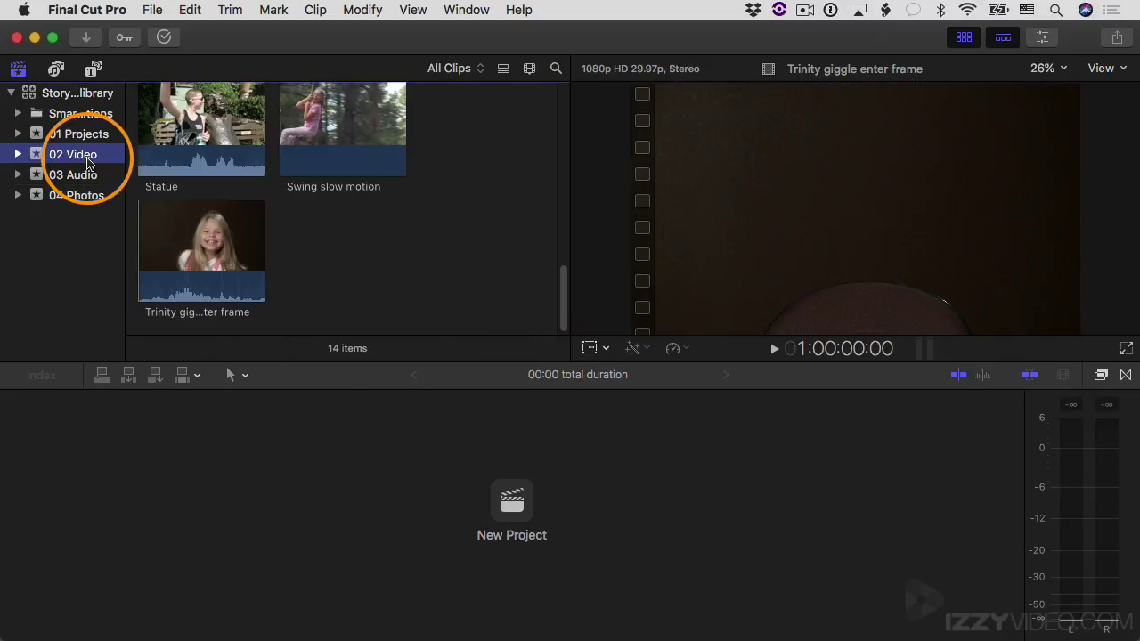
scroll(559, 276, "up", 5)
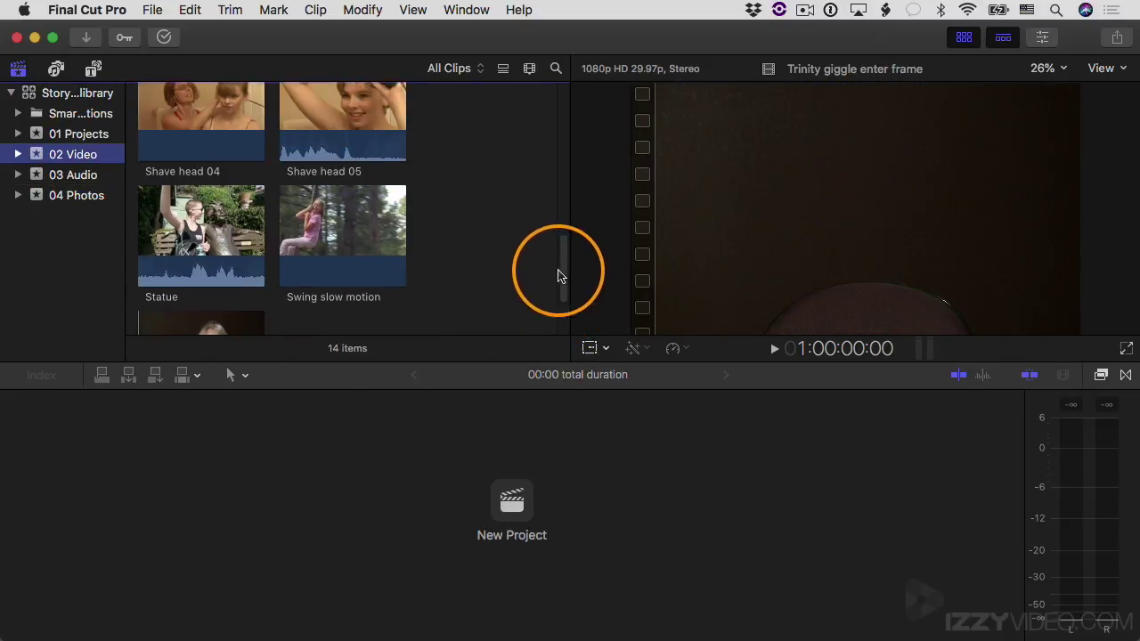
left_click_drag(559, 276, 542, 311)
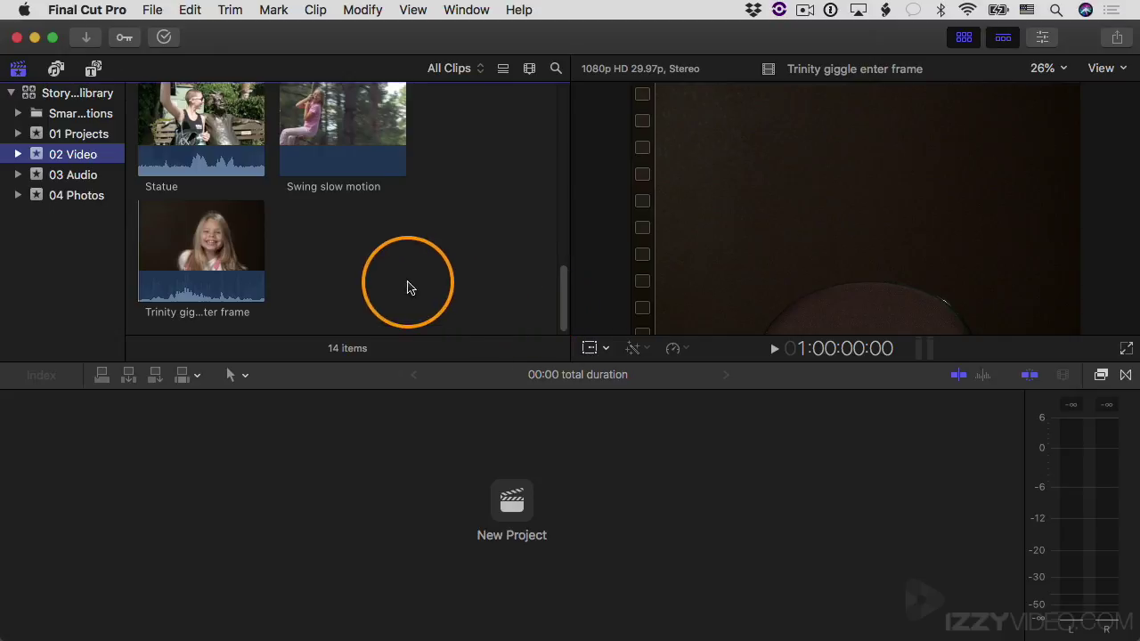
left_click(211, 246)
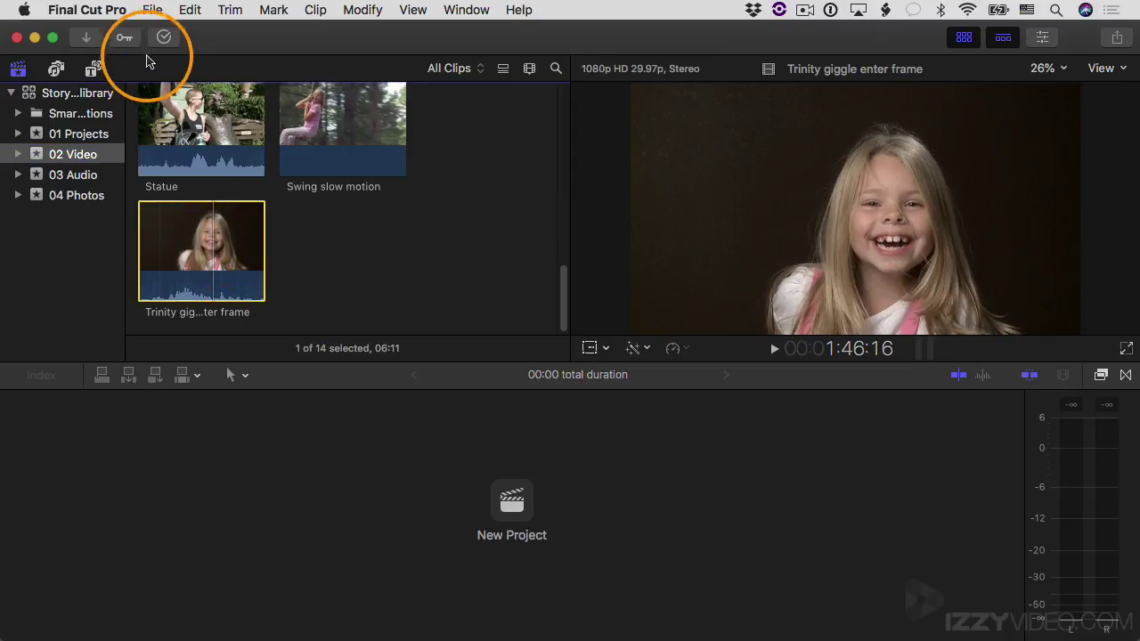
left_click(125, 37)
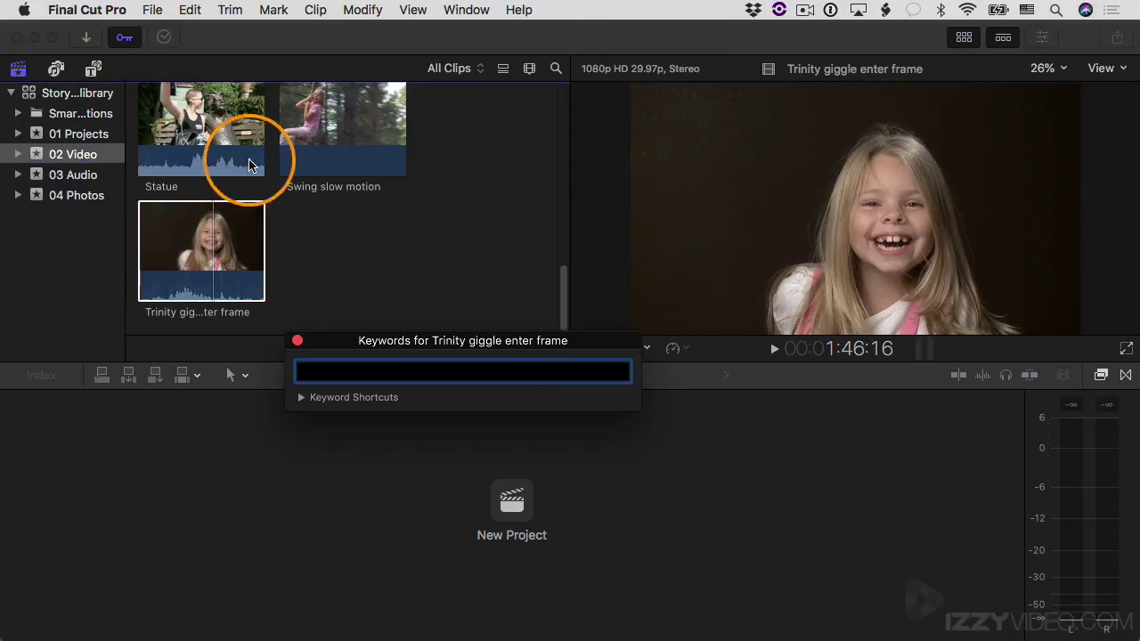
left_click_drag(348, 336, 361, 261)
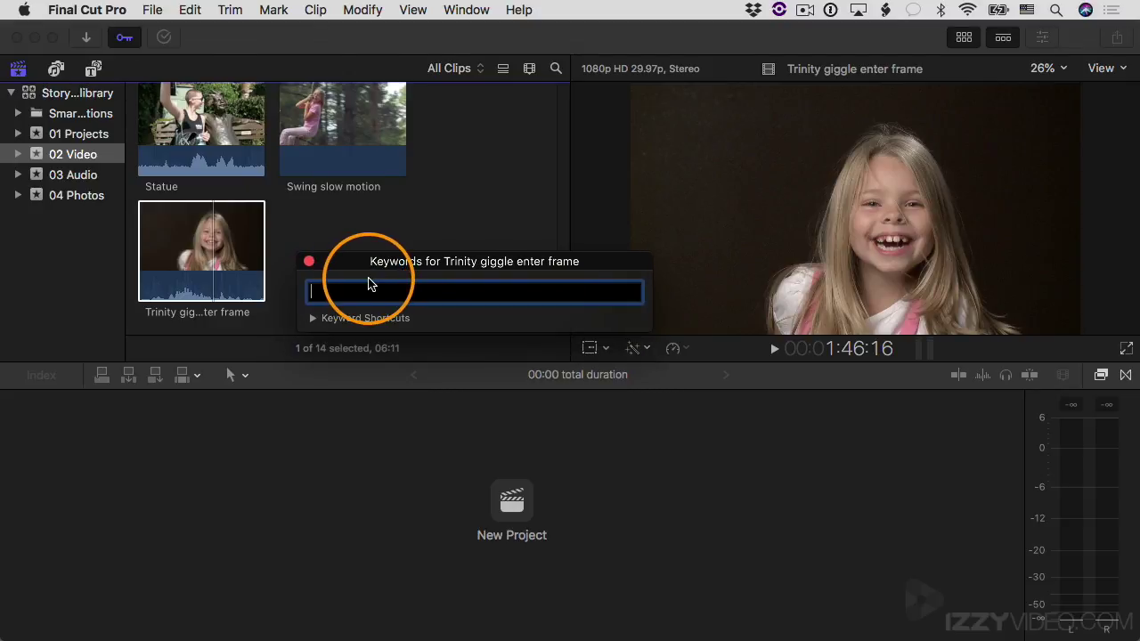
type("child")
key("Return")
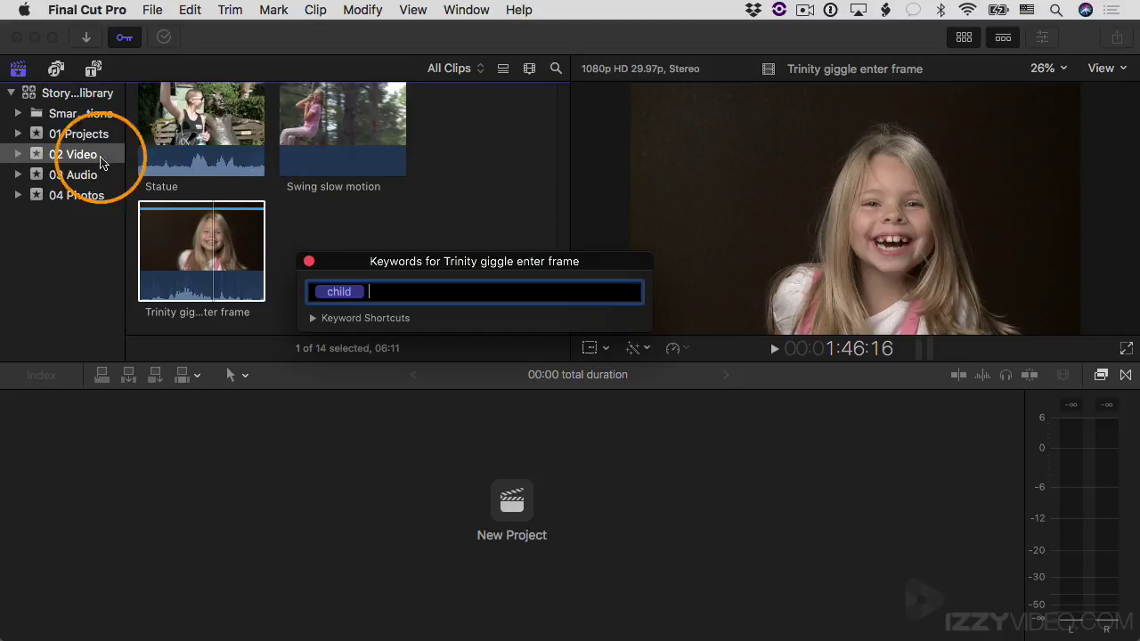
Step: Expand the 02 Video event, view the clips in its child keyword collection, and return to the whole event
left_click(18, 155)
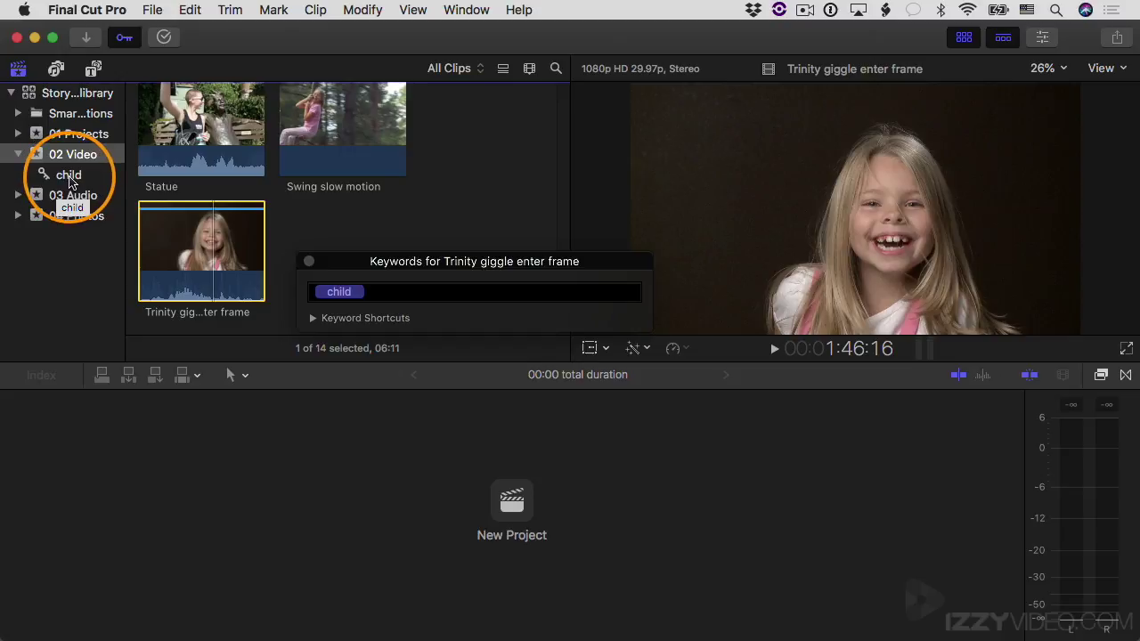
left_click(71, 176)
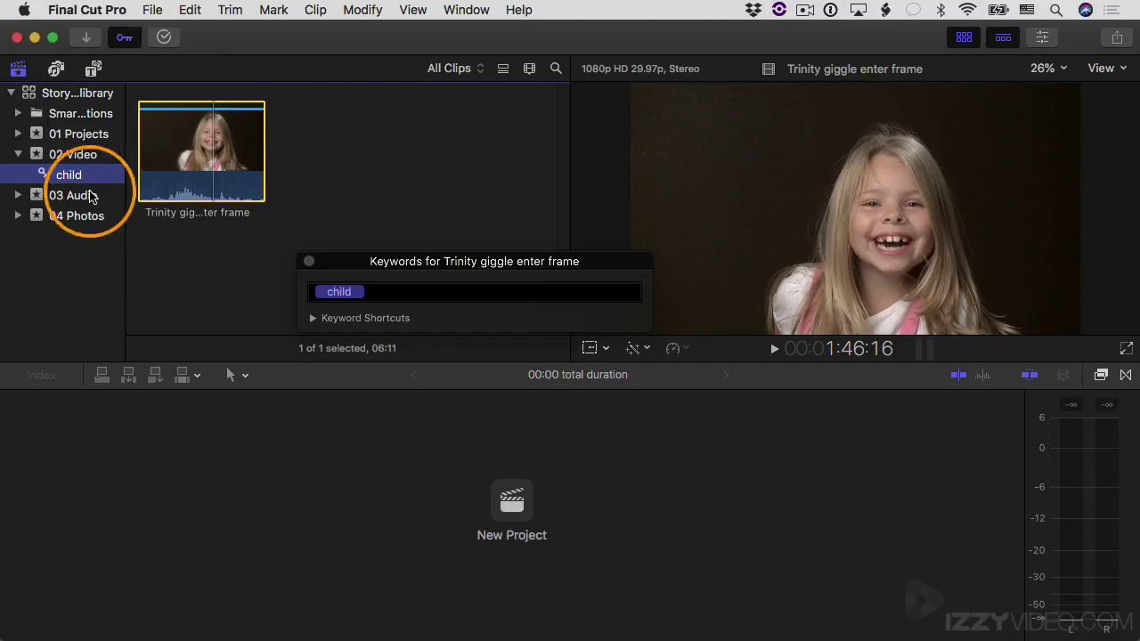
left_click(86, 158)
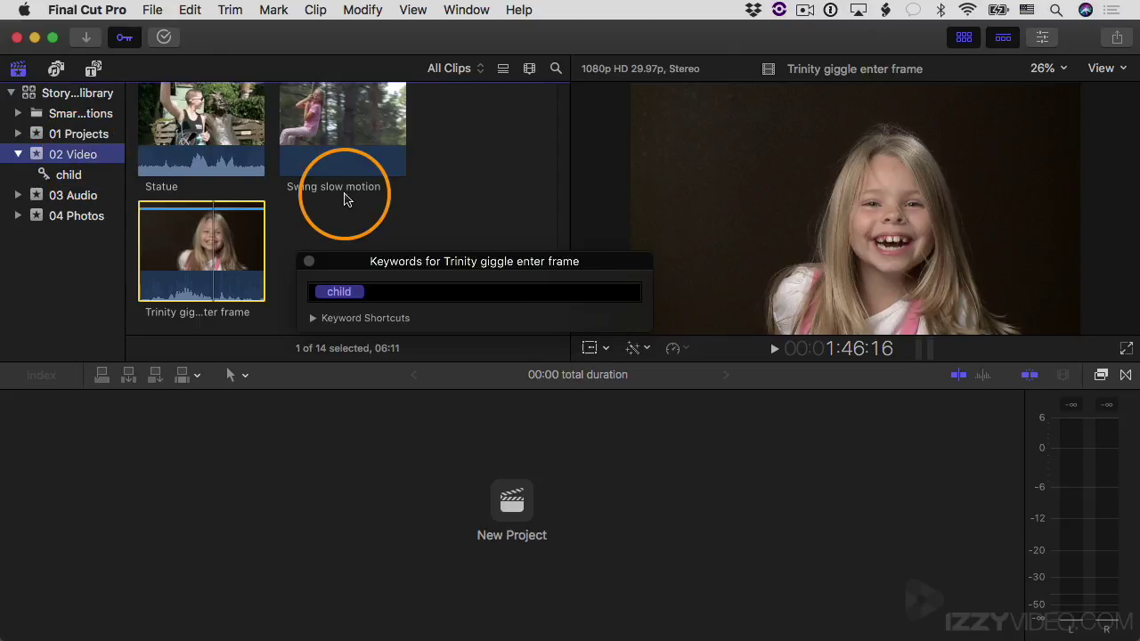
Step: Apply the saved "child" keyword shortcut to the Swing slow motion clip
left_click(368, 134)
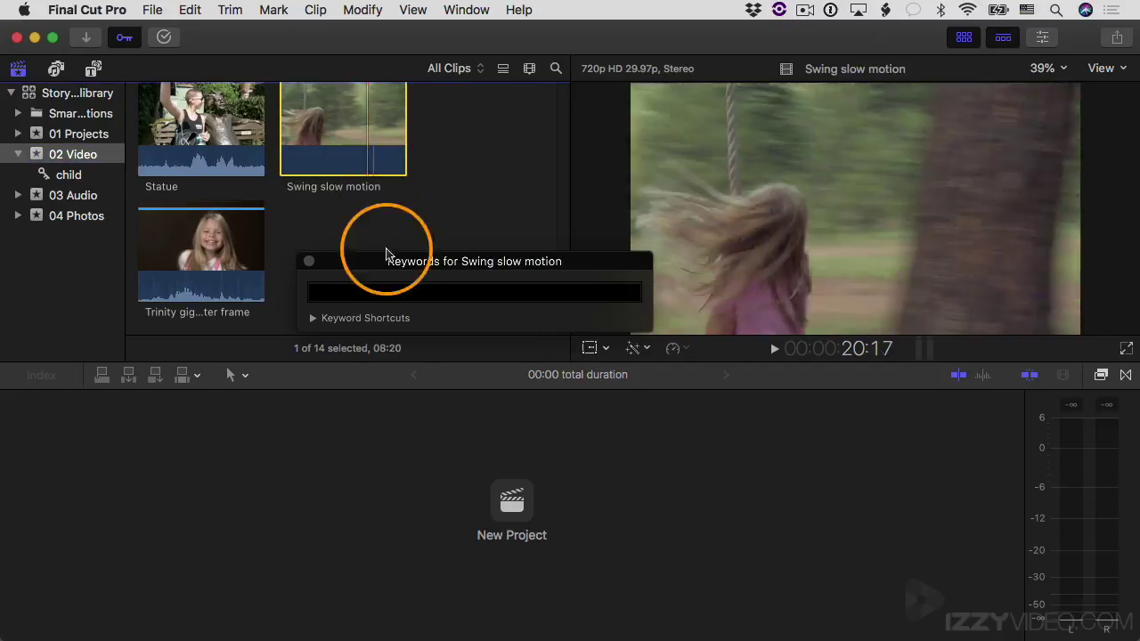
left_click(398, 295)
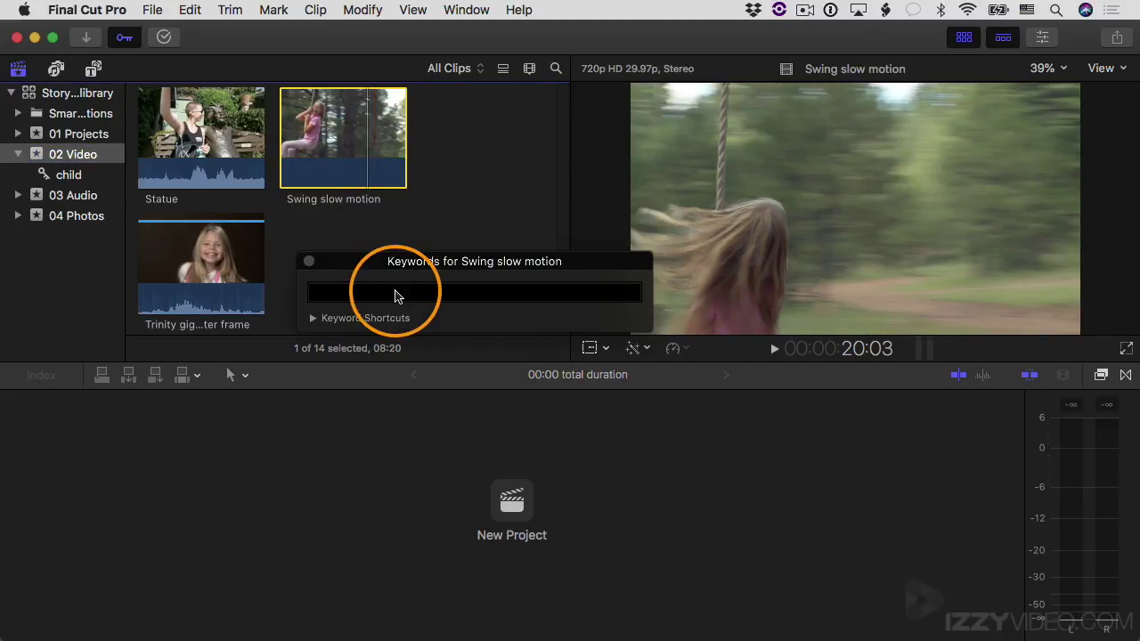
left_click(313, 321)
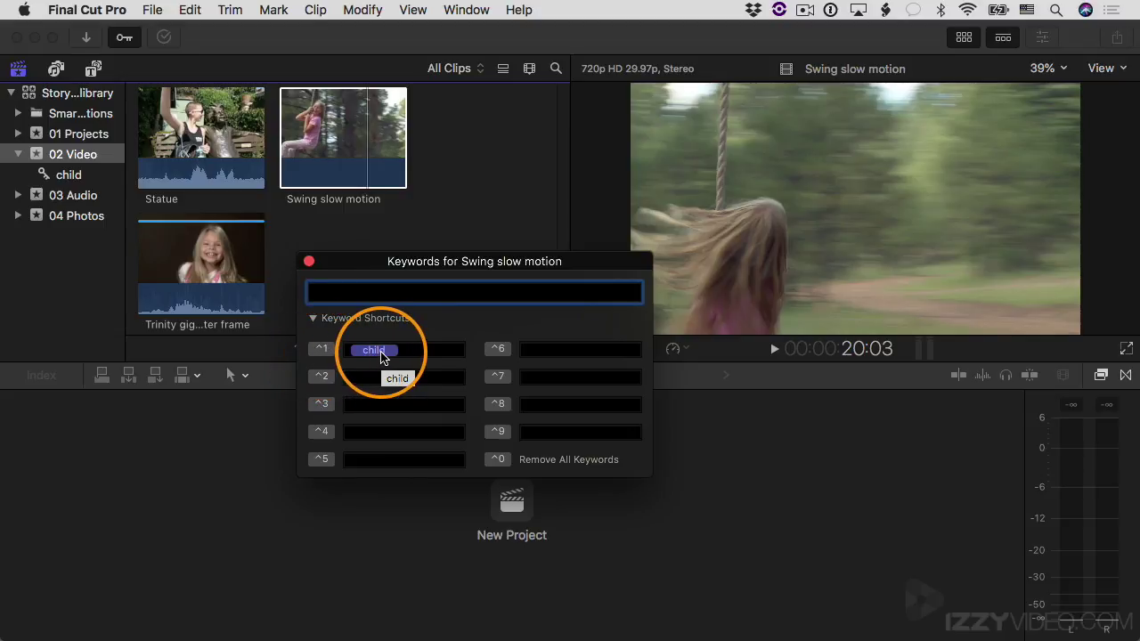
left_click(323, 356)
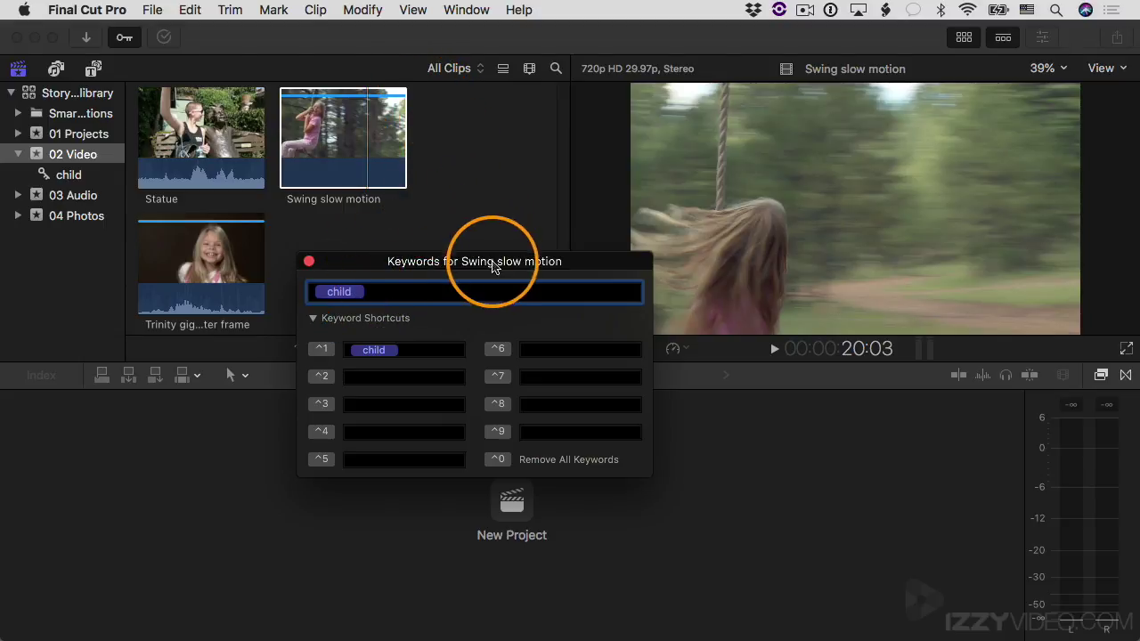
Step: Mark a range of about 01:22 in the Baby smile clip and add it to the child keyword collection
left_click_drag(494, 261, 508, 368)
scroll(559, 269, "up", 3)
left_click_drag(559, 269, 573, 108)
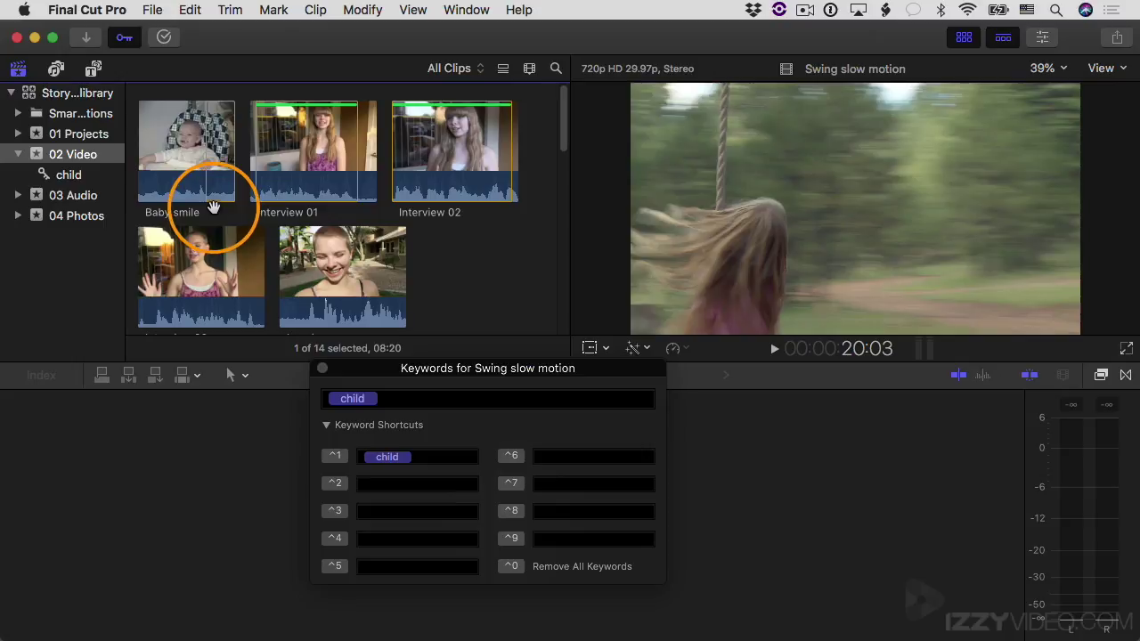
left_click(182, 161)
left_click_drag(229, 147, 210, 152)
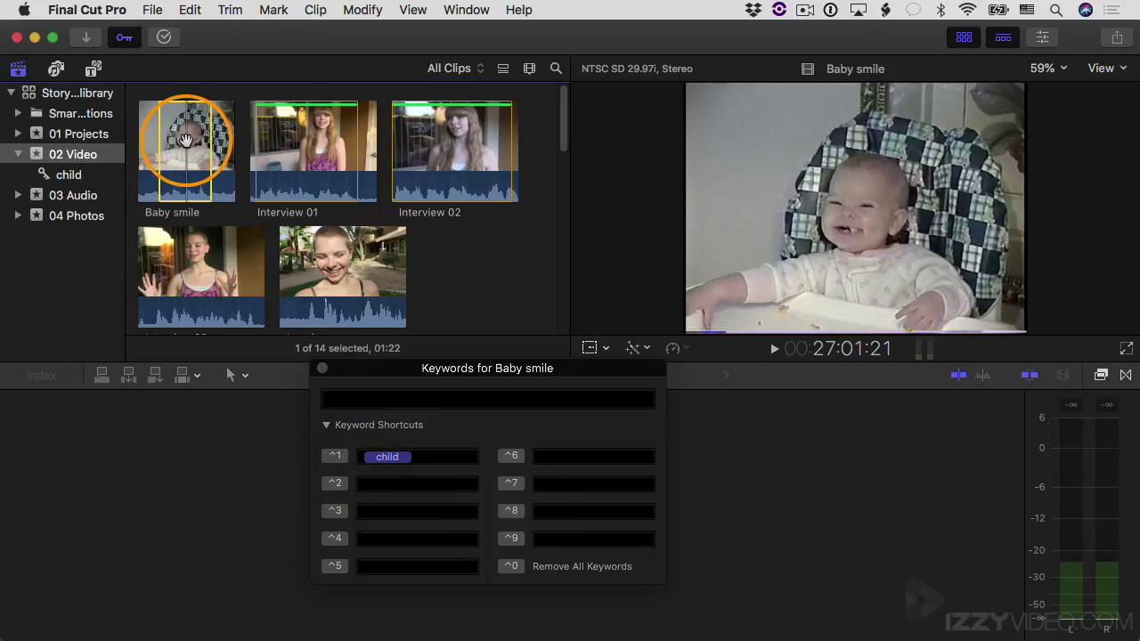
left_click_drag(184, 140, 69, 180)
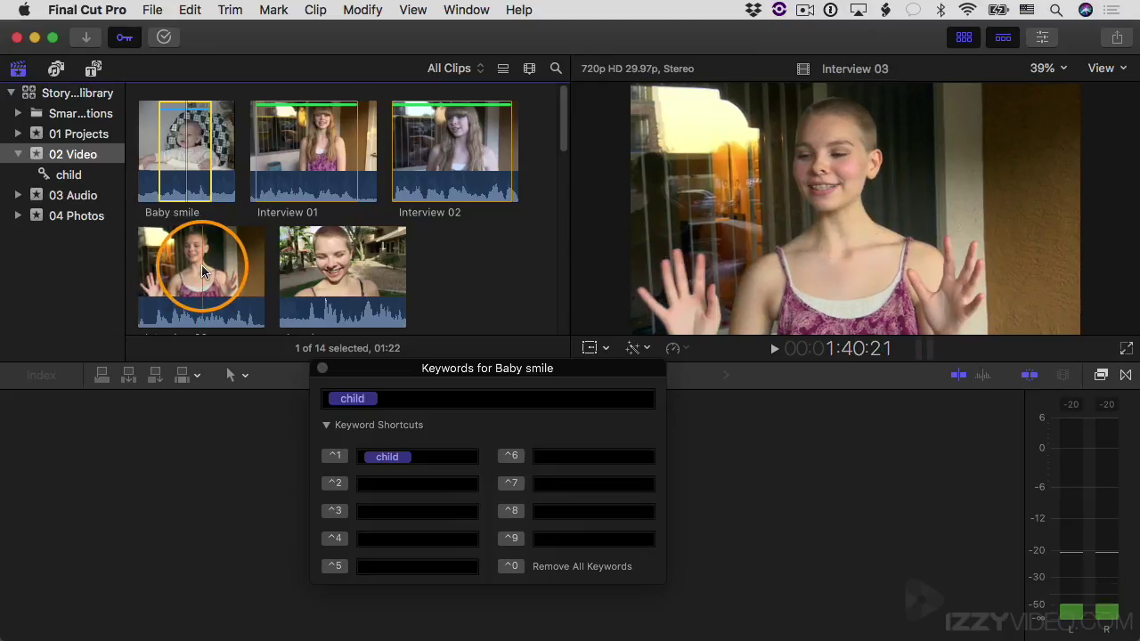
Step: Assign the new keyword "short" to the Interview 03 clip
left_click(202, 266)
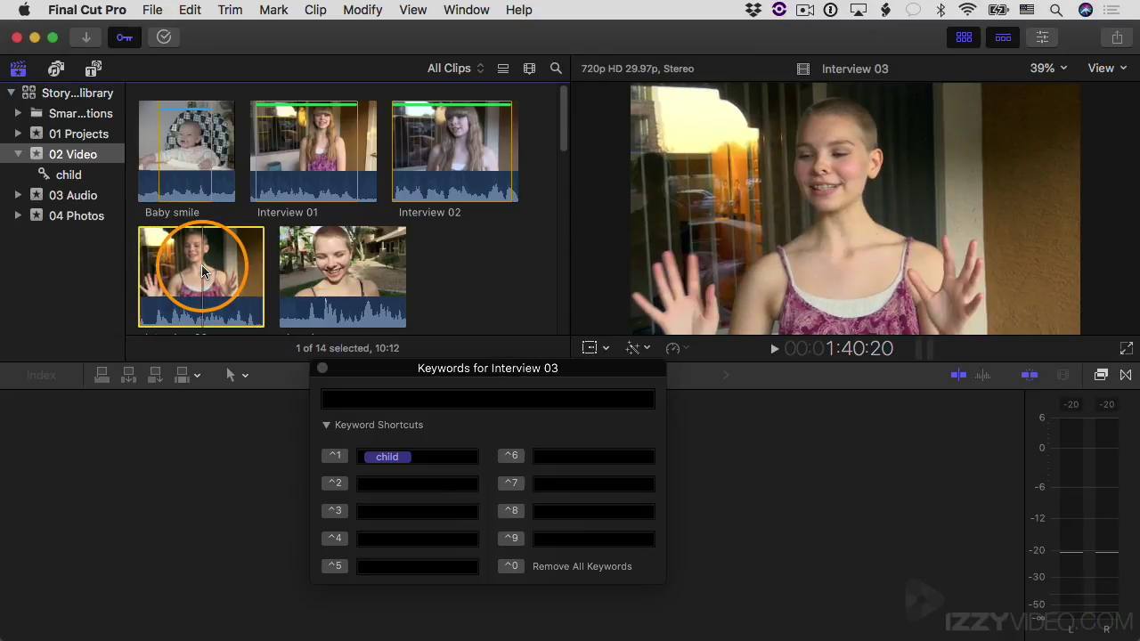
left_click(375, 400)
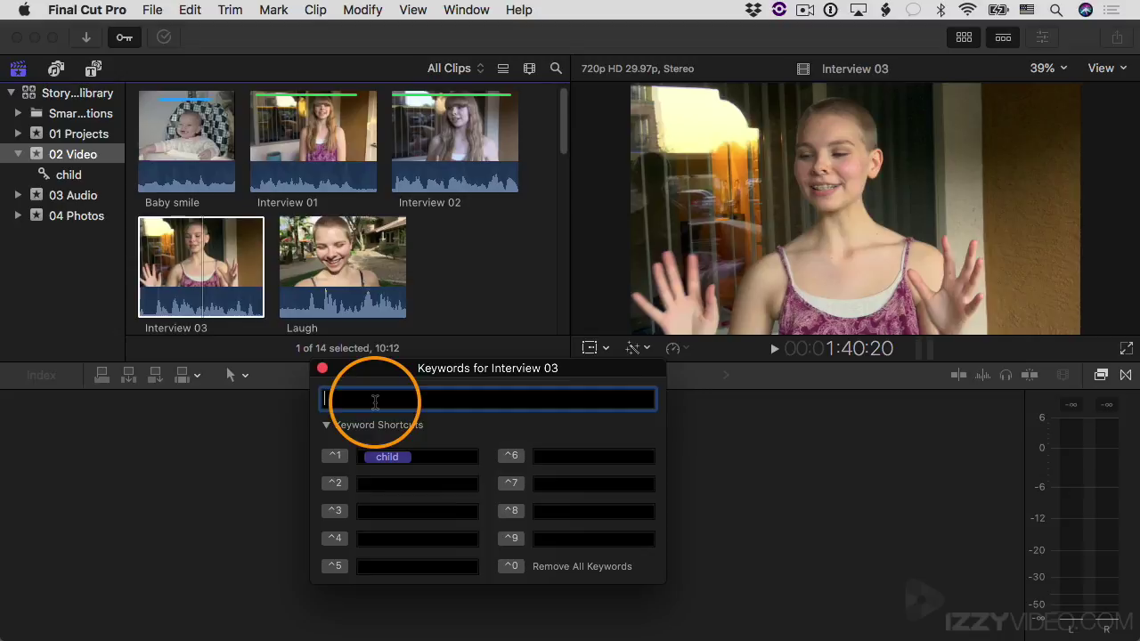
type("short")
key("Return")
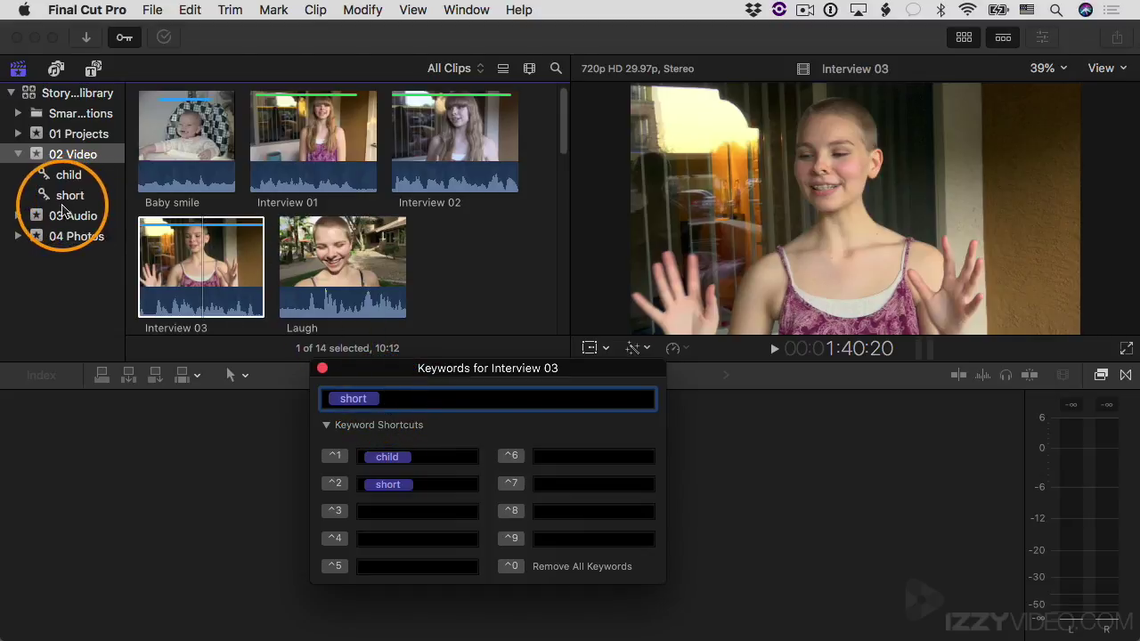
Step: Select the Laugh and Statue clips together and add them both to the short keyword collection
left_click_drag(562, 140, 562, 170)
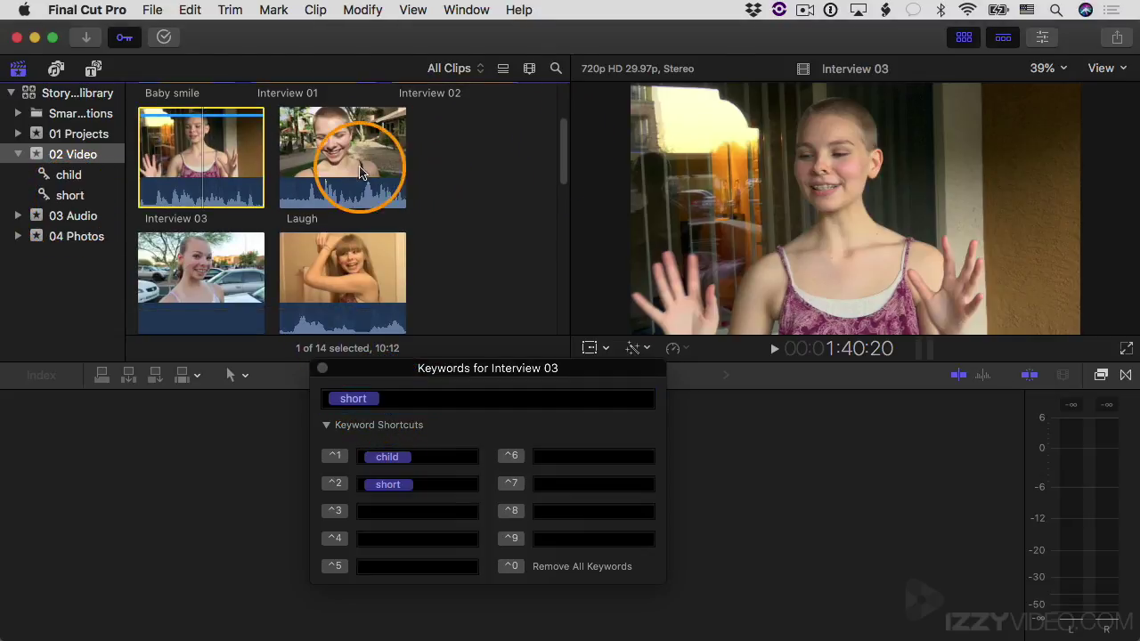
left_click(332, 152)
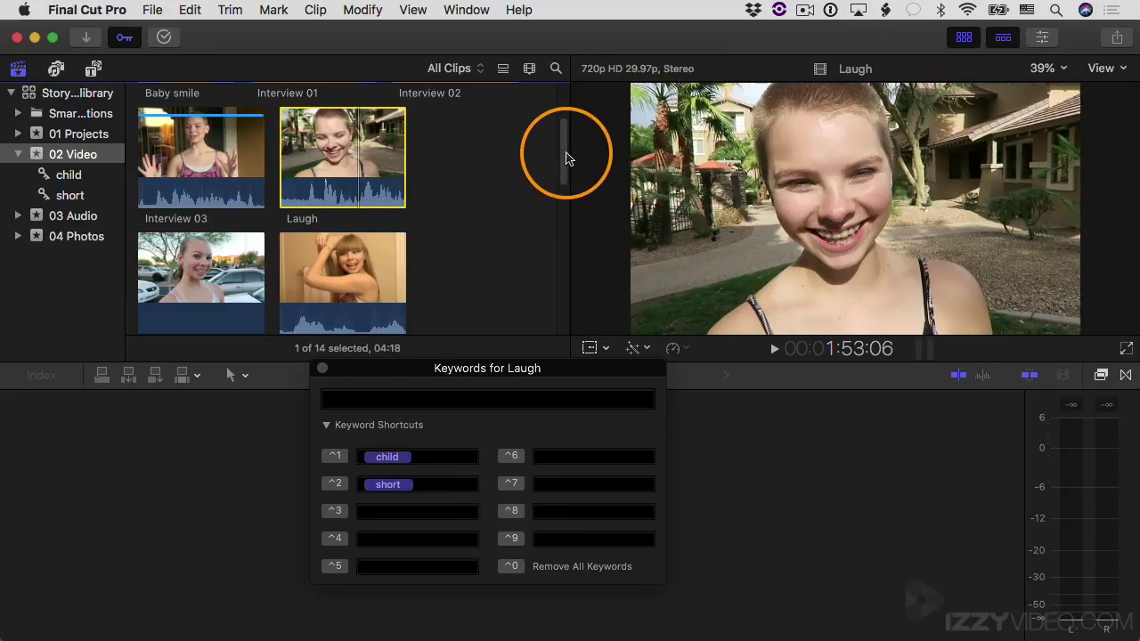
left_click_drag(565, 158, 567, 300)
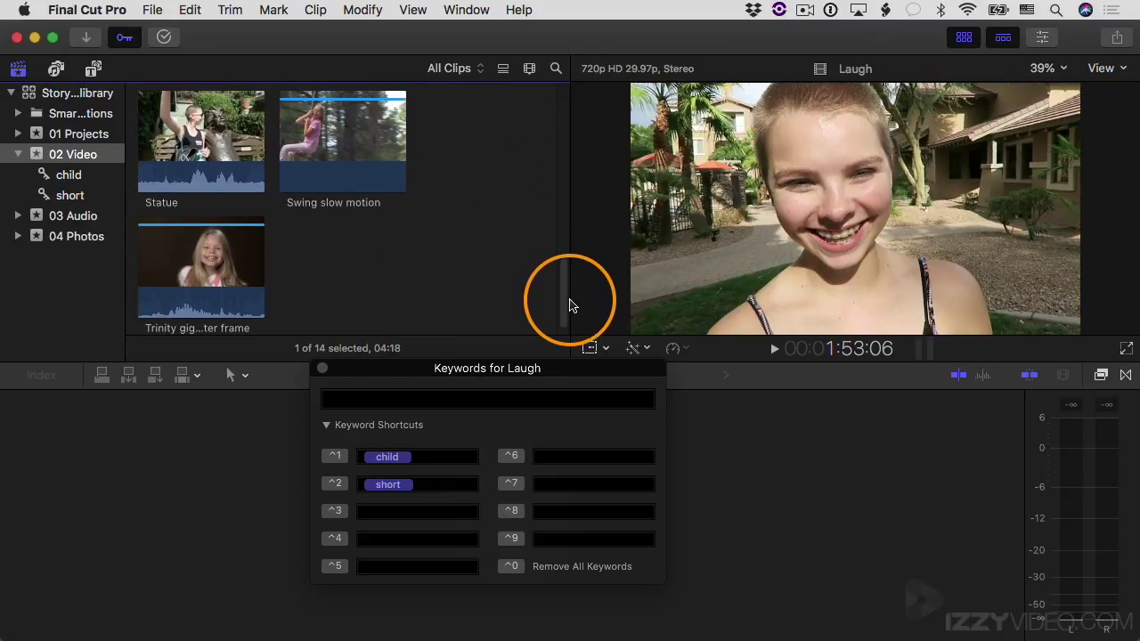
left_click(214, 138, "super")
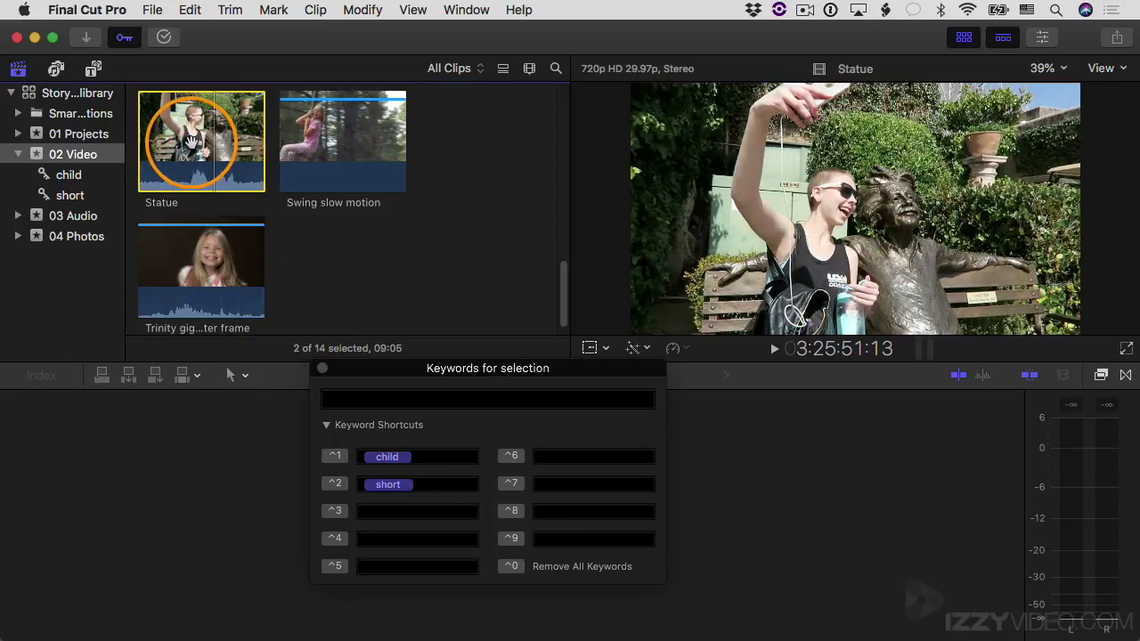
left_click_drag(183, 132, 70, 200)
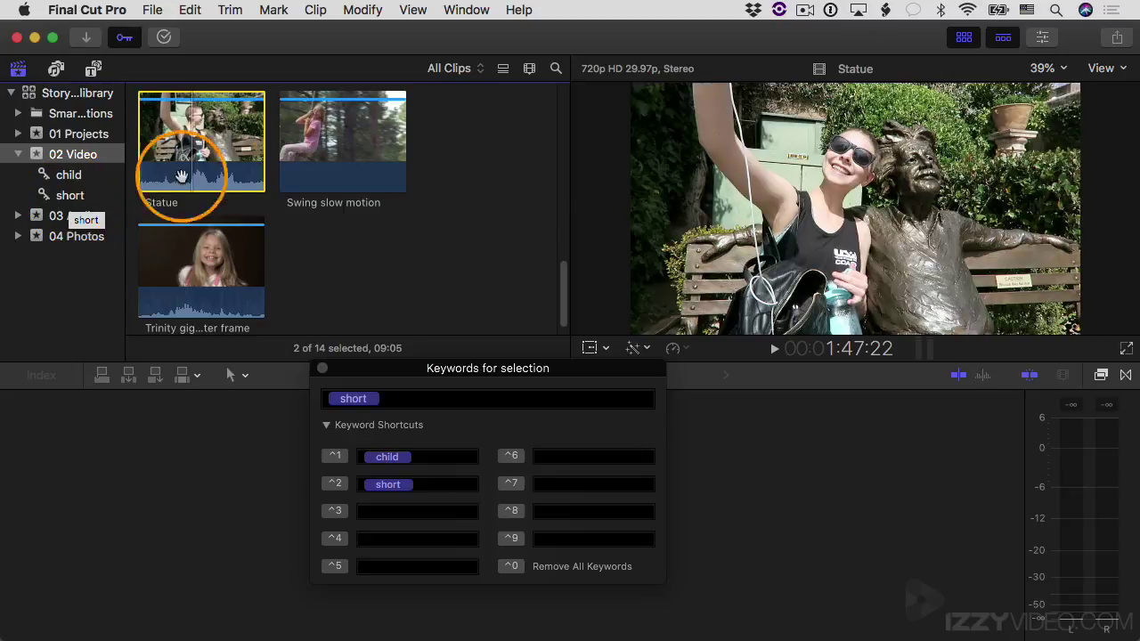
Step: Assign two more keywords, "long" and "outdoors", to the Swing slow motion clip
left_click(336, 149)
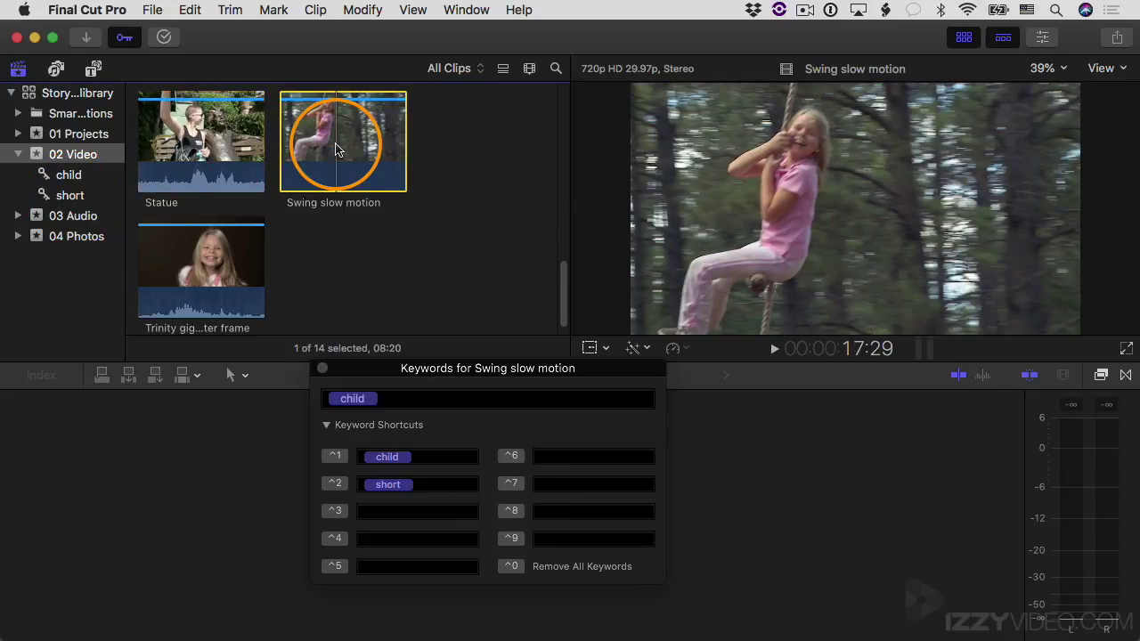
left_click(428, 402)
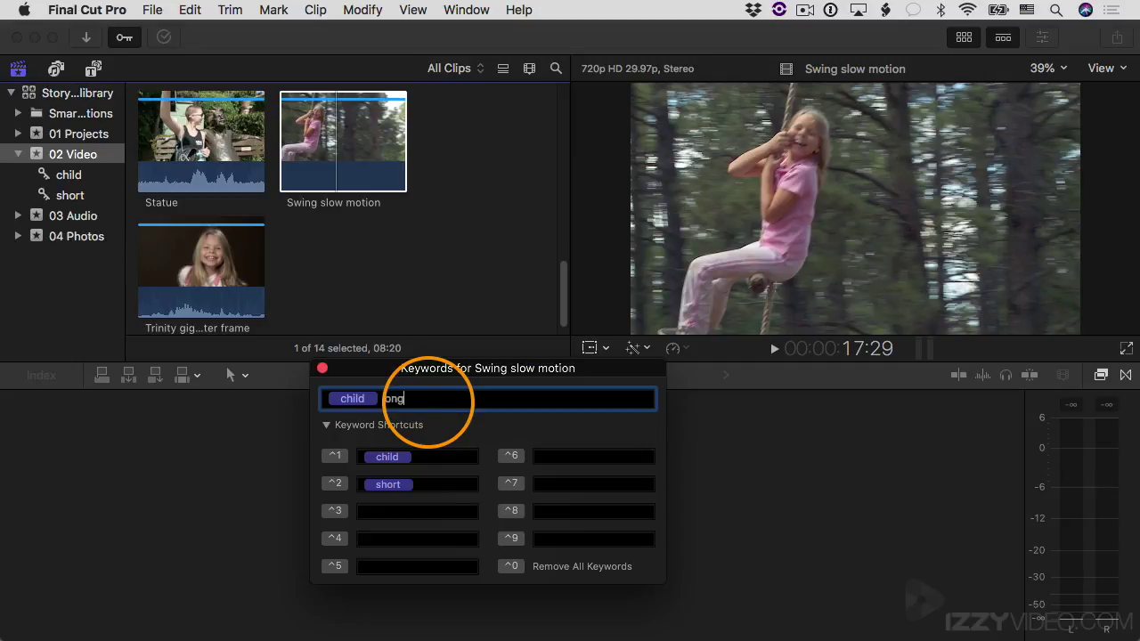
key("Return")
type("ou")
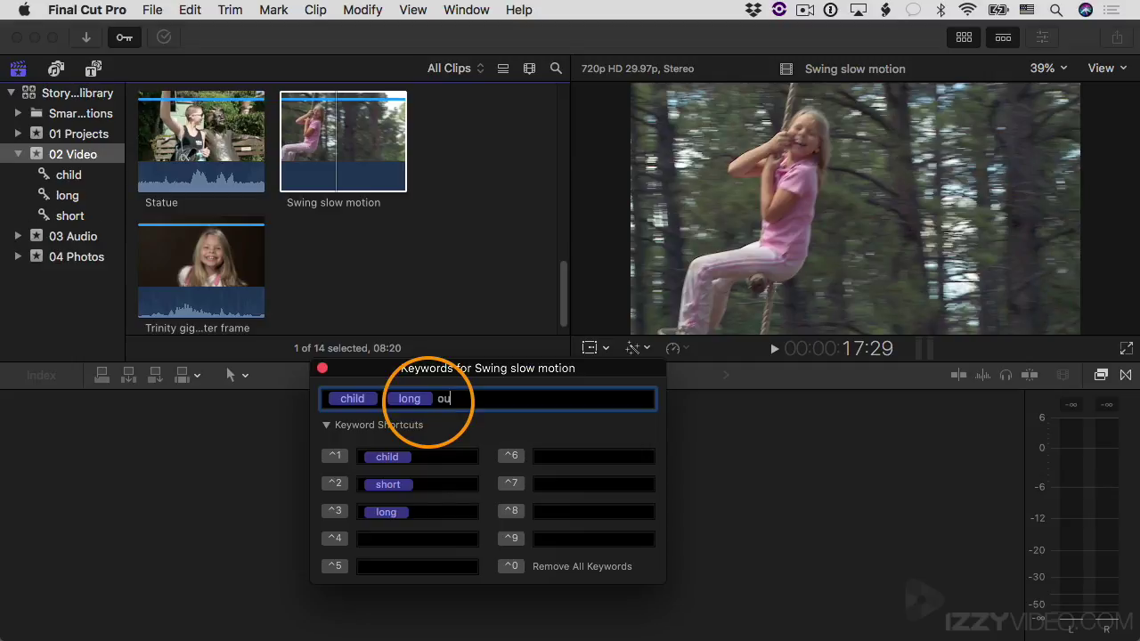
type("tdoors")
key("Return")
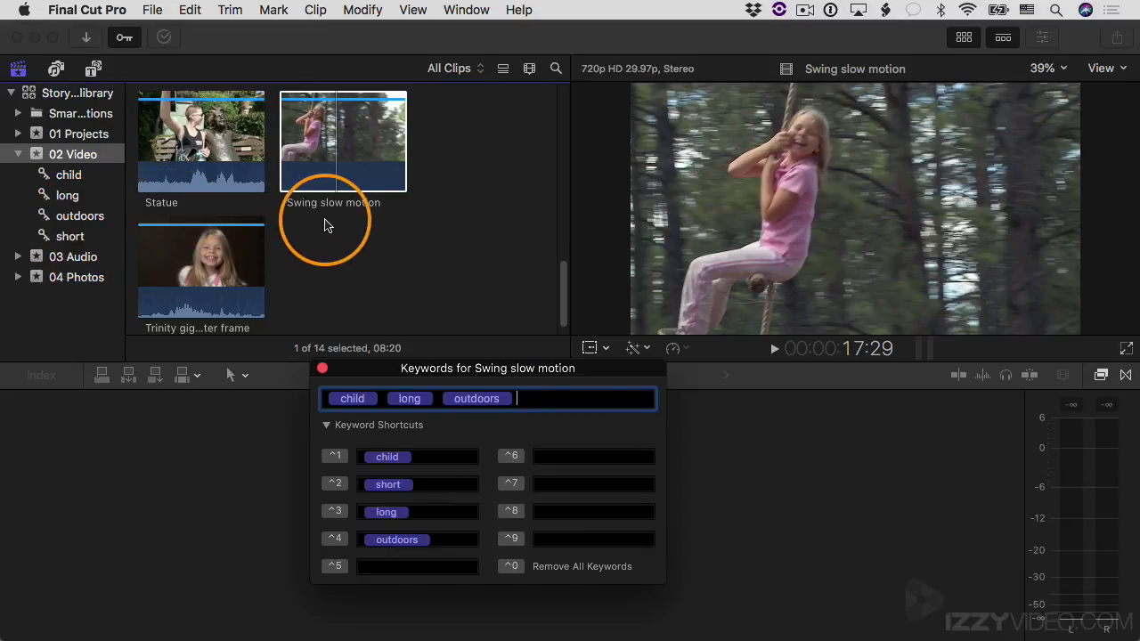
Step: Remove the "outdoors" keyword from the Swing slow motion clip
left_click(337, 165)
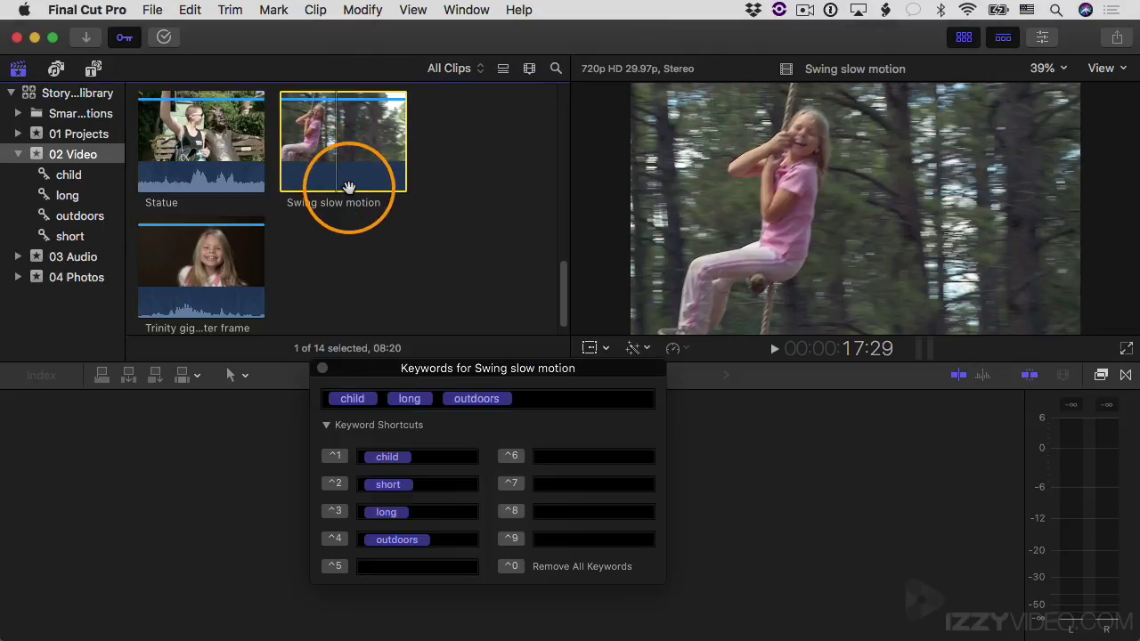
left_click(488, 400)
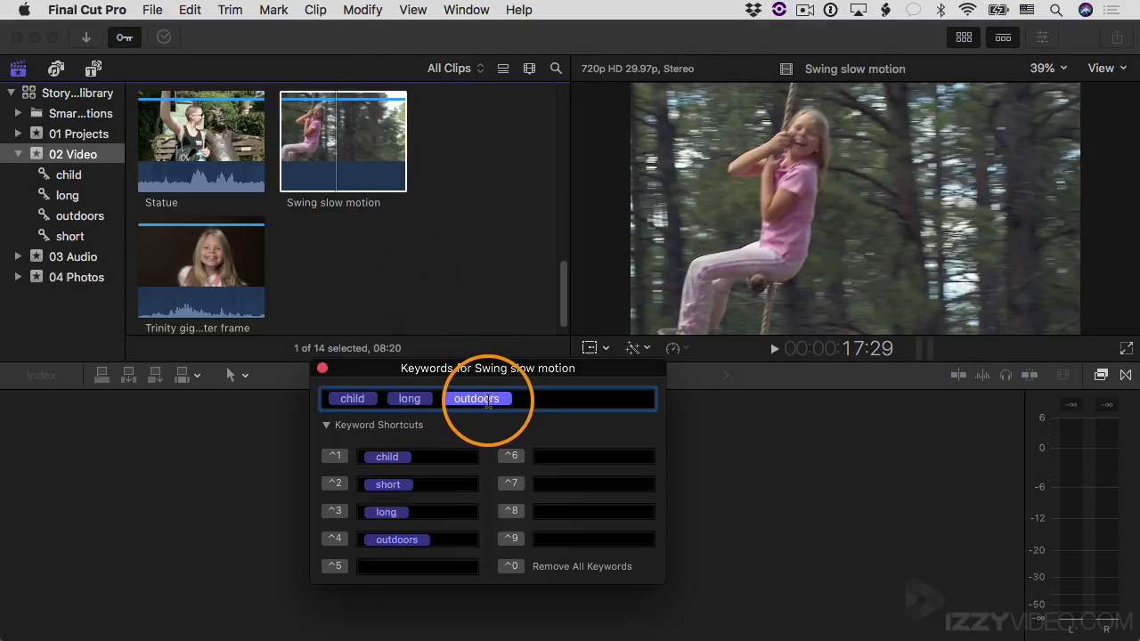
key("BackSpace")
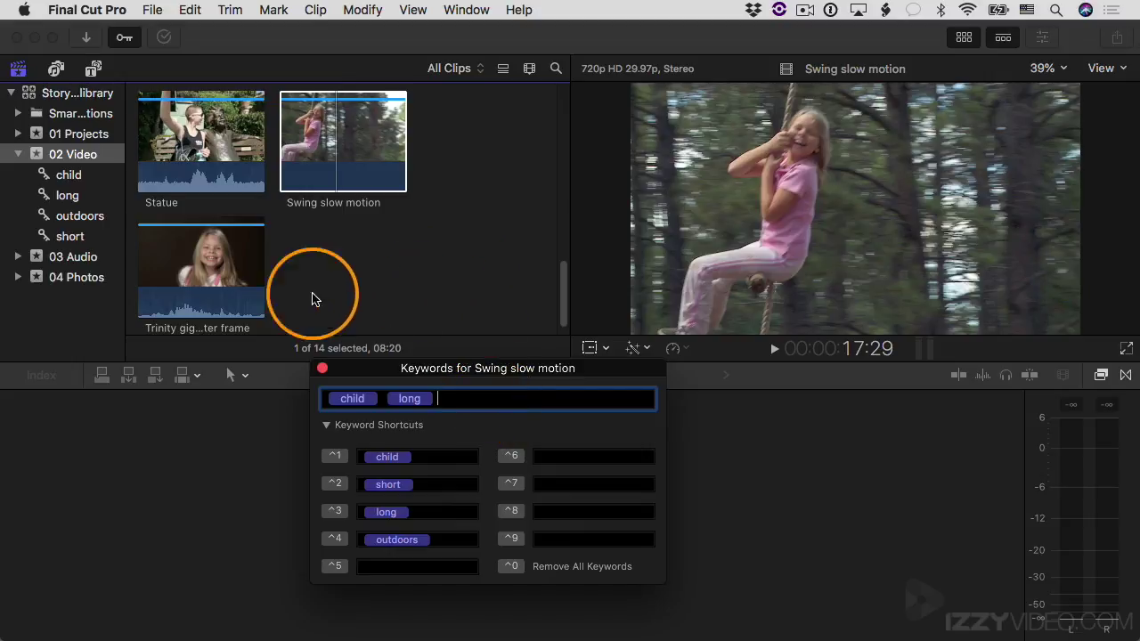
Step: Delete the outdoors keyword collection from the 02 Video event
left_click(64, 219)
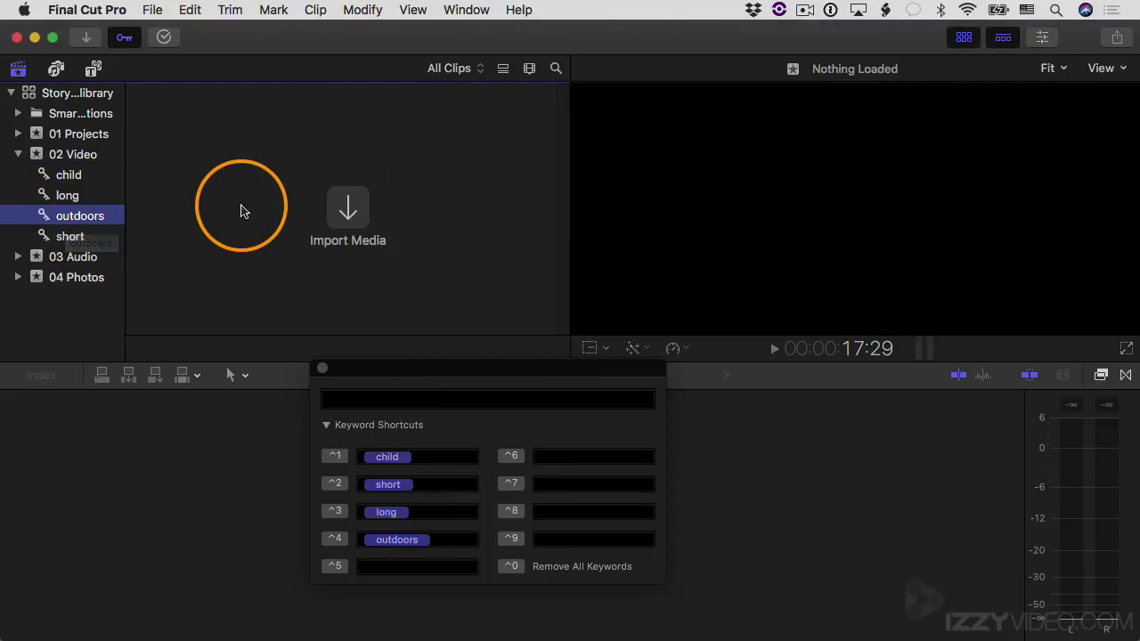
right_click(71, 222)
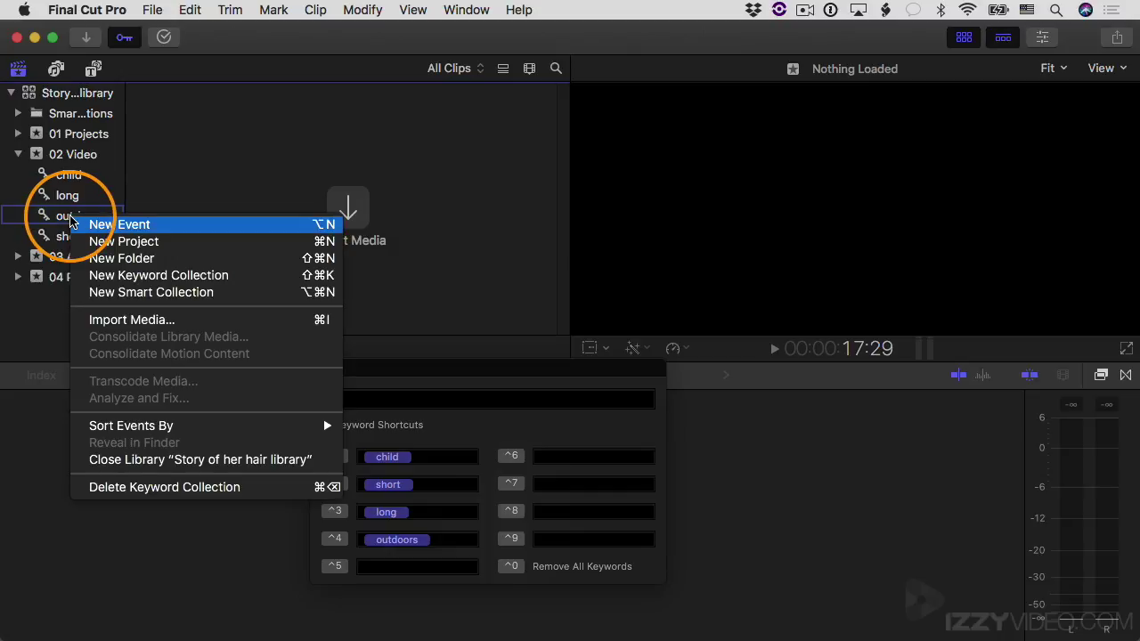
left_click(157, 487)
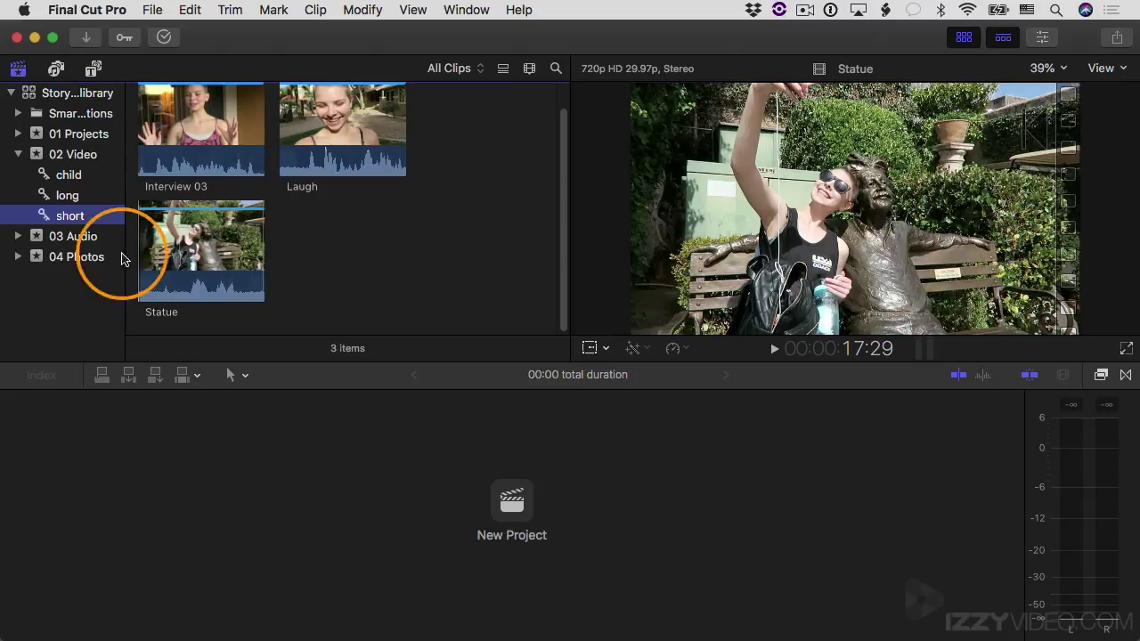
Step: Show the keywords of the Swing slow motion clip from the 02 Video event in the Keyword Editor
left_click(76, 156)
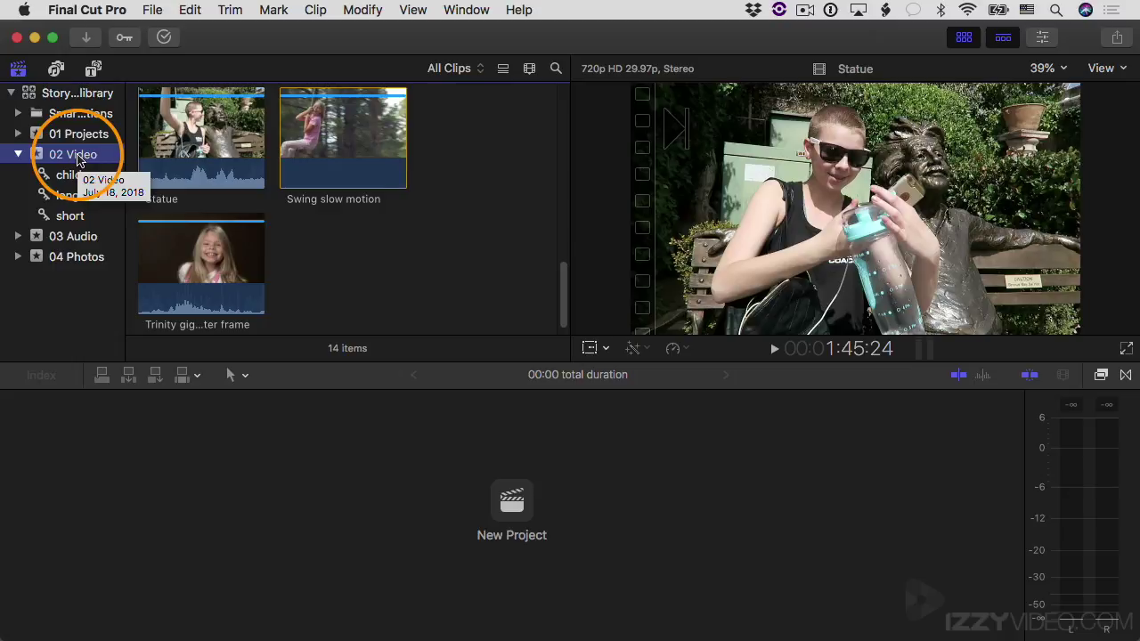
left_click(317, 125)
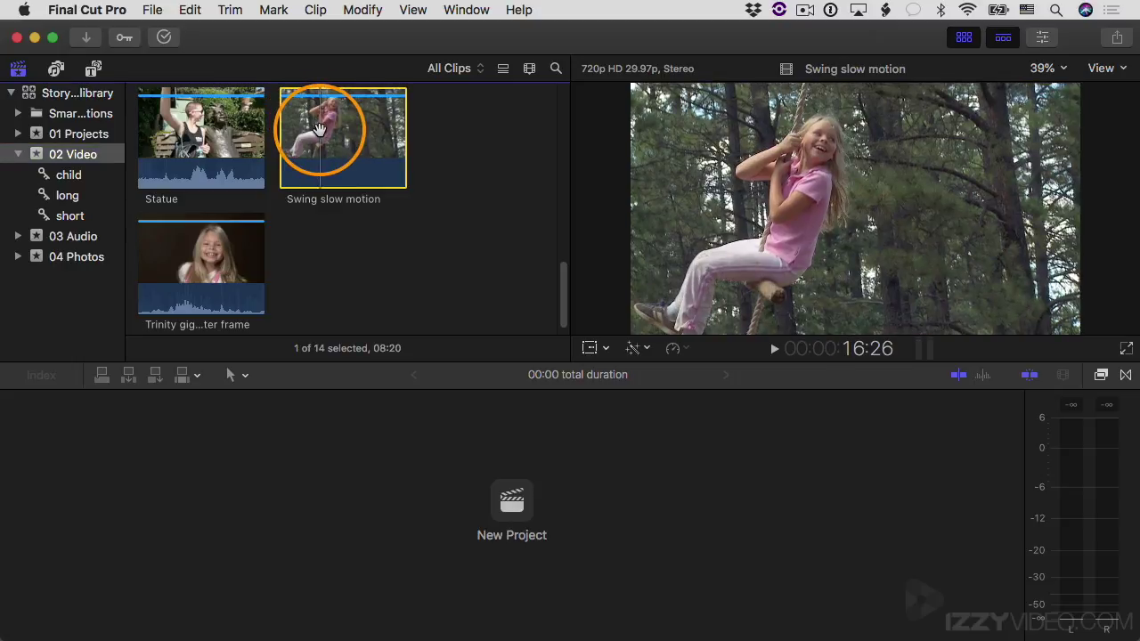
left_click(124, 37)
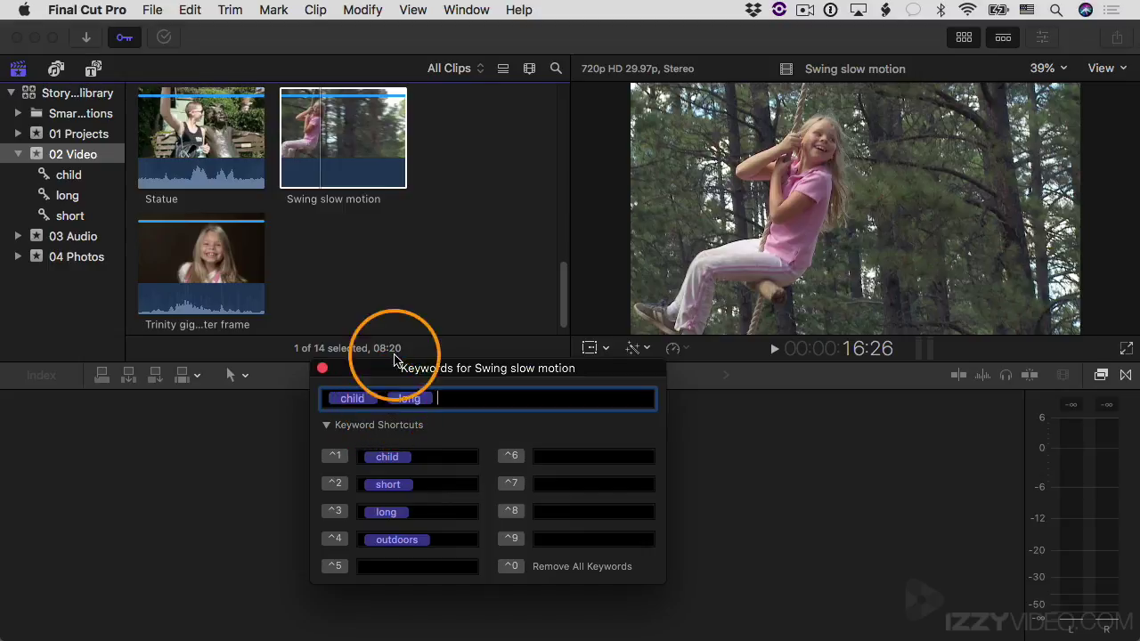
Step: Enable Skimmer Info for the browser and skim the Swing slow motion clip to show its name and keywords
left_click(416, 11)
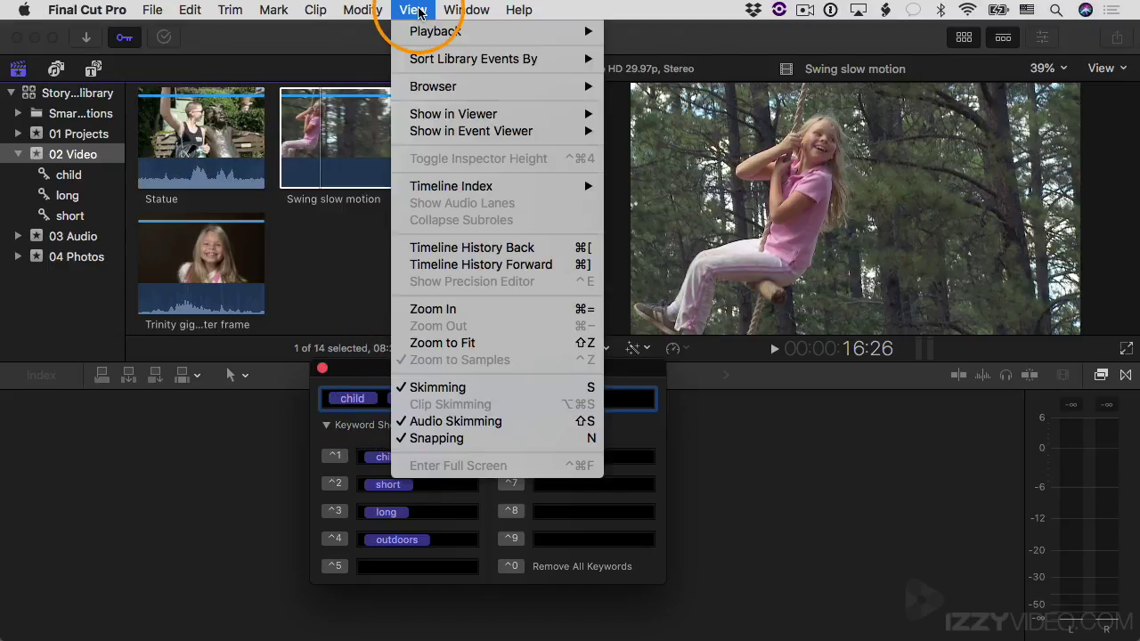
mouse_move(434, 93)
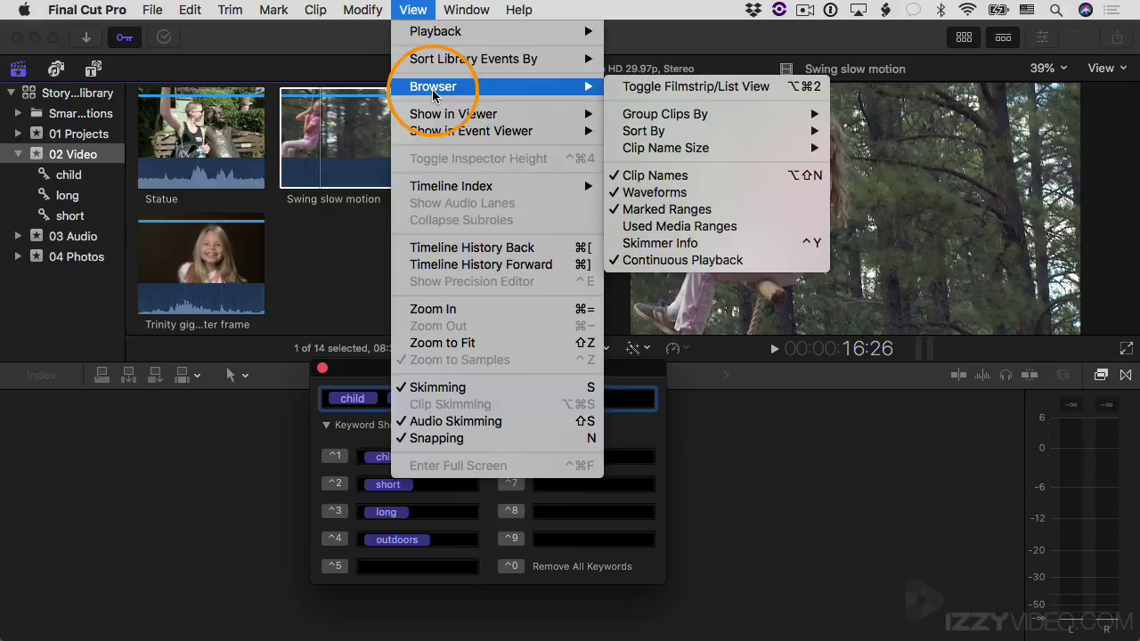
left_click(670, 247)
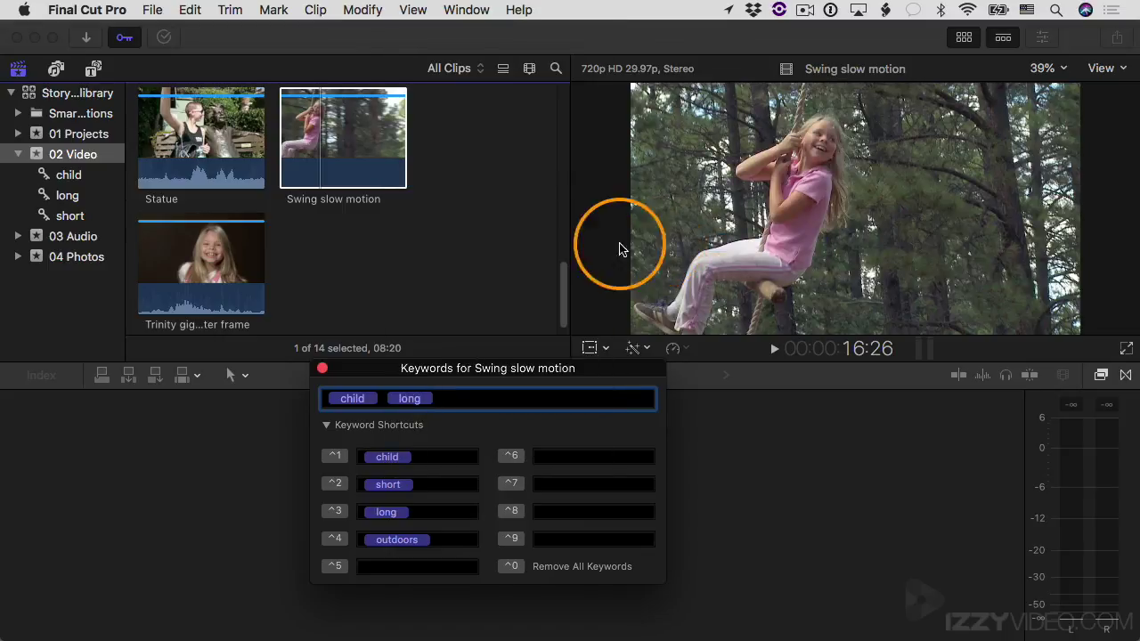
left_click(320, 144)
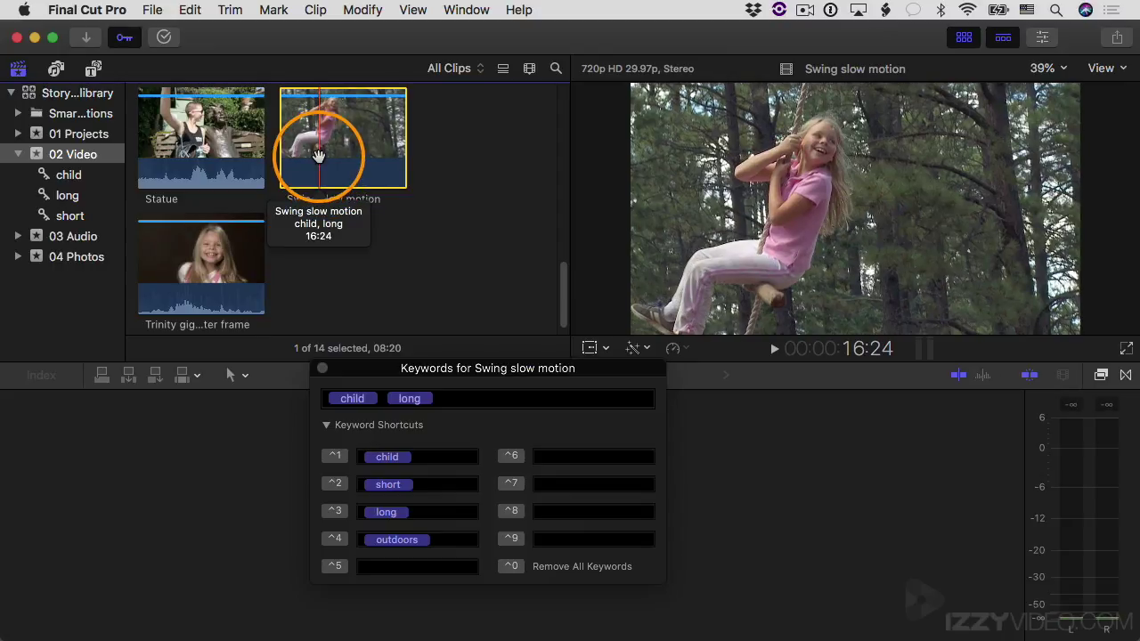
Step: Check the Remove All Keywords command, then collapse the Keyword Shortcuts section and close the Keyword Editor
left_click(274, 10)
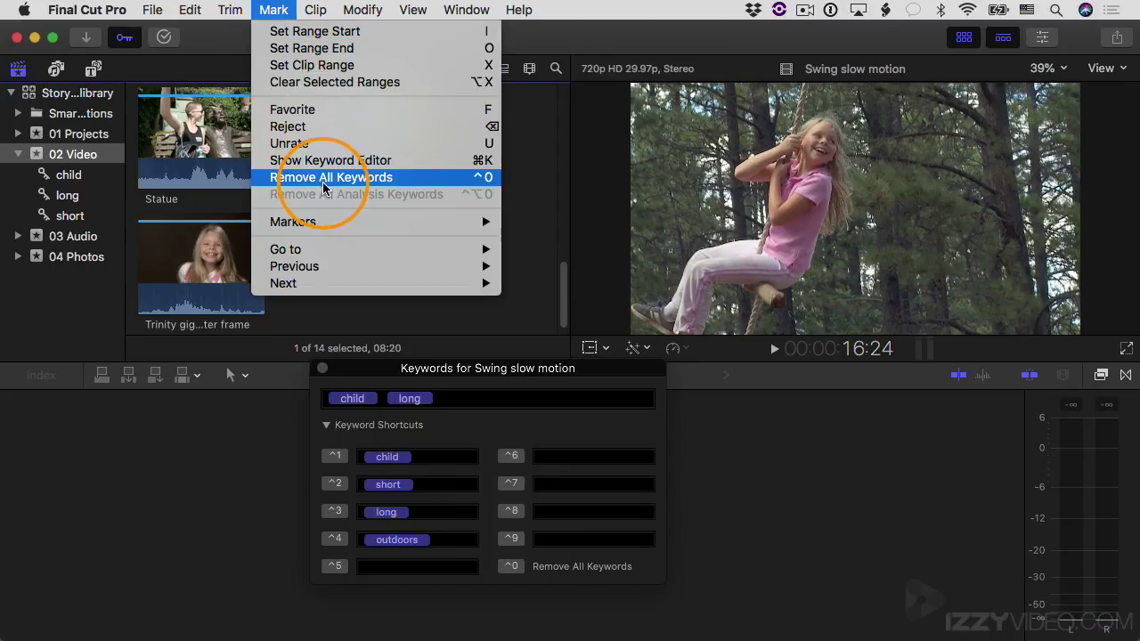
left_click(533, 563)
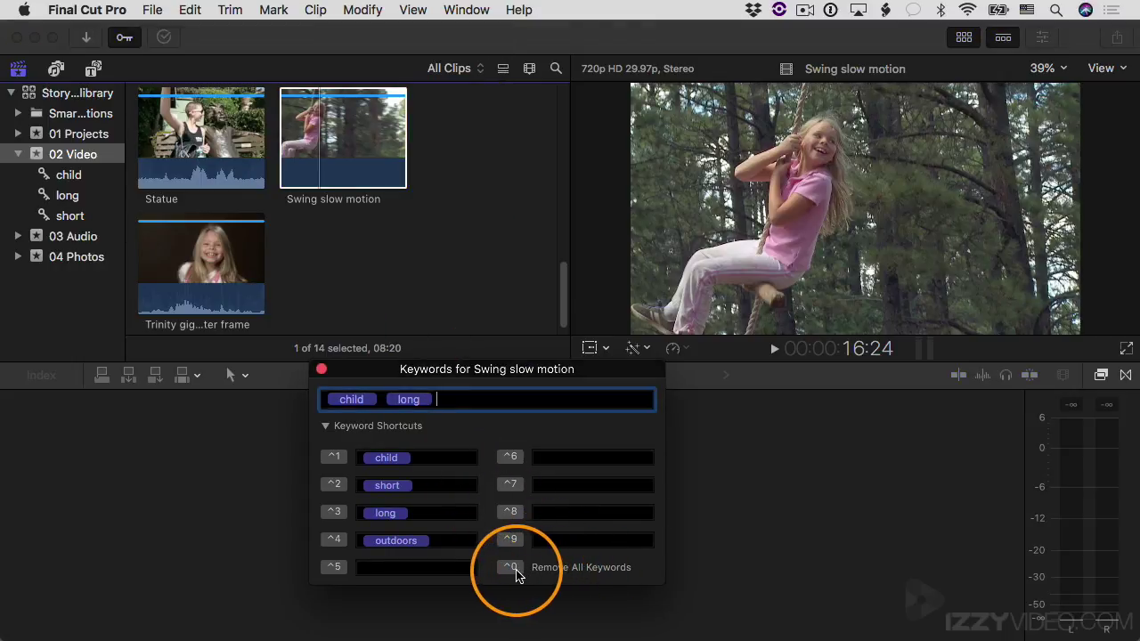
left_click(326, 426)
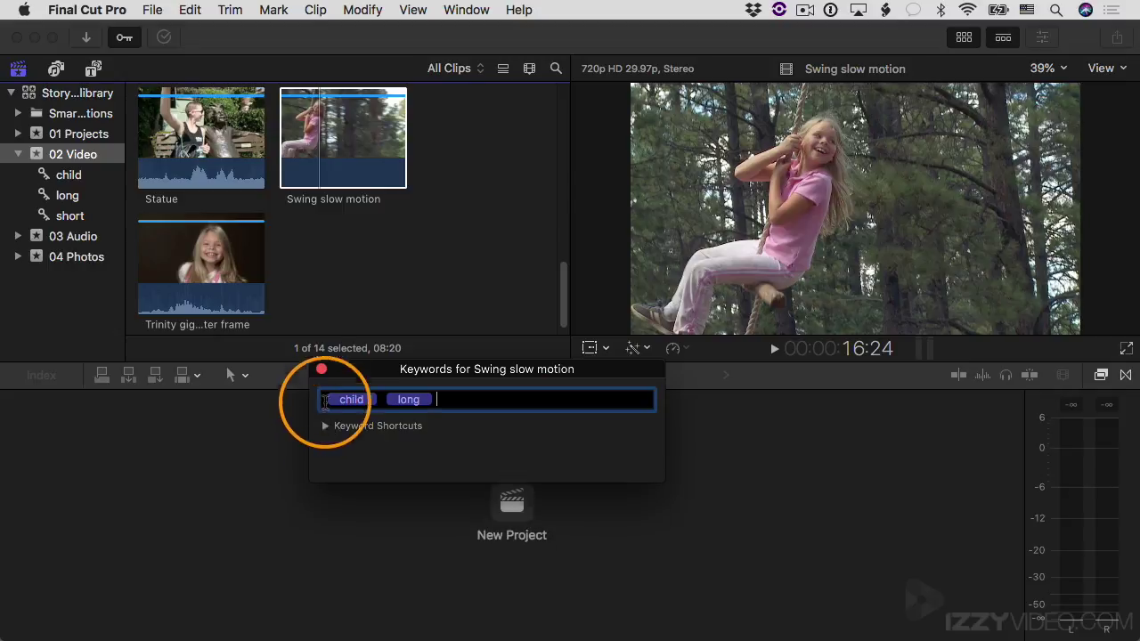
left_click(322, 369)
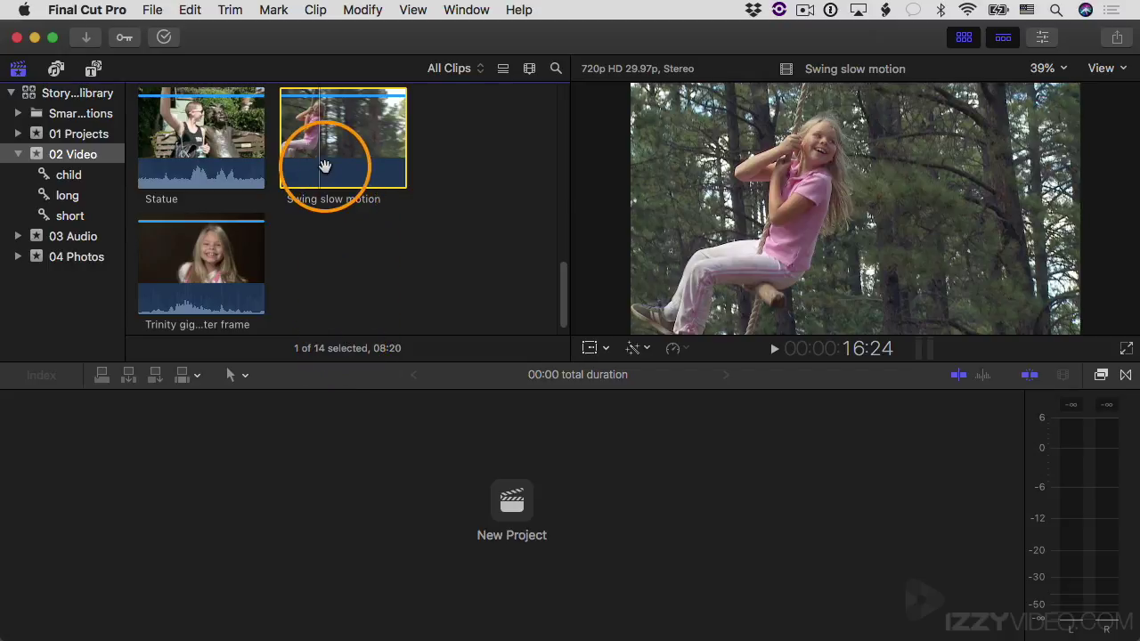
Step: Add a note to the Swing slow motion clip giving the child's name followed by "swings during the reunion campout"
left_click(1041, 37)
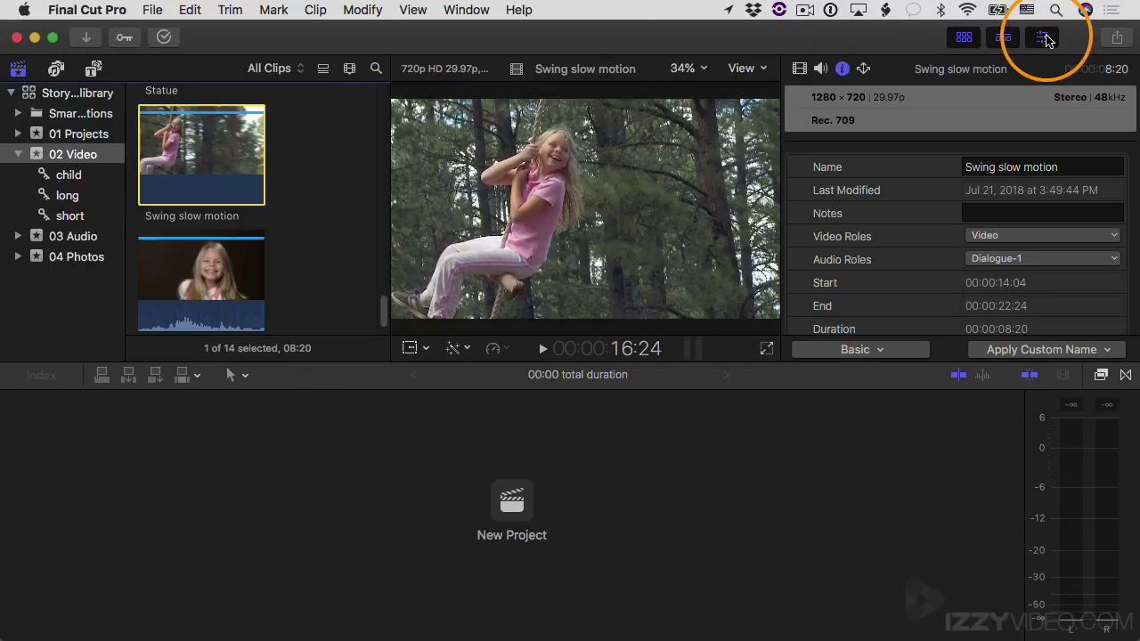
left_click(842, 68)
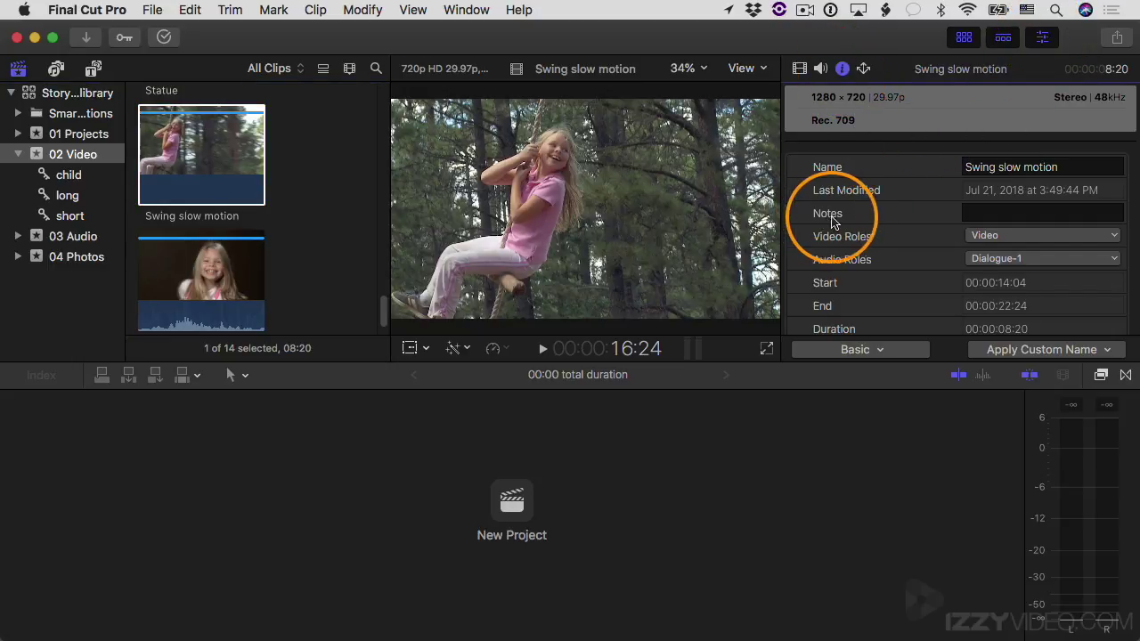
left_click(983, 214)
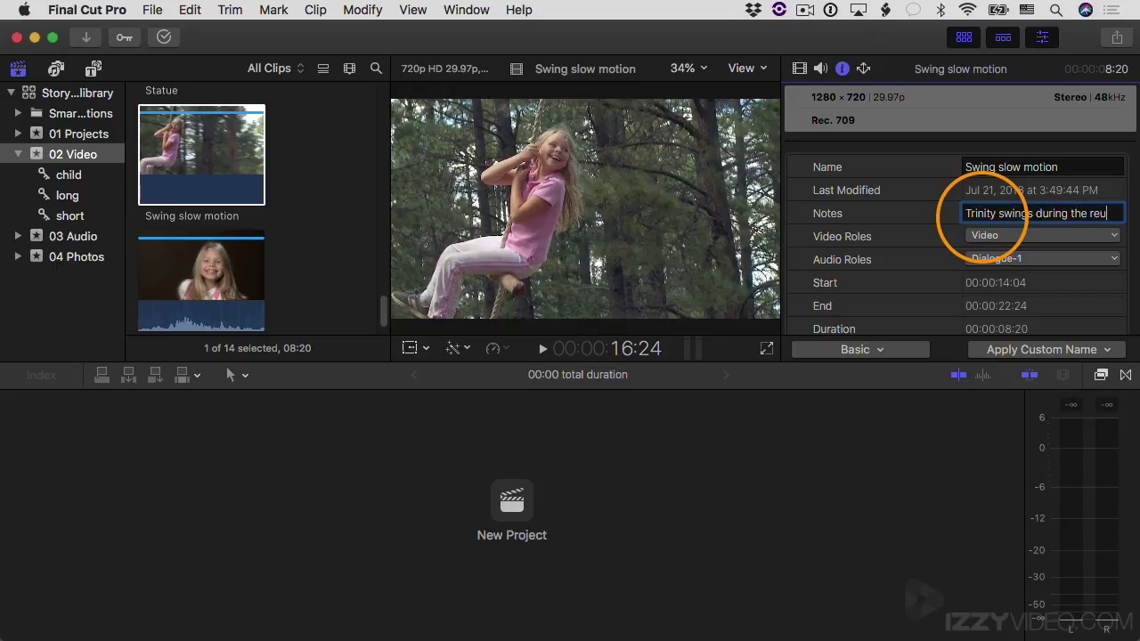
type("Trinity swings during the reunion")
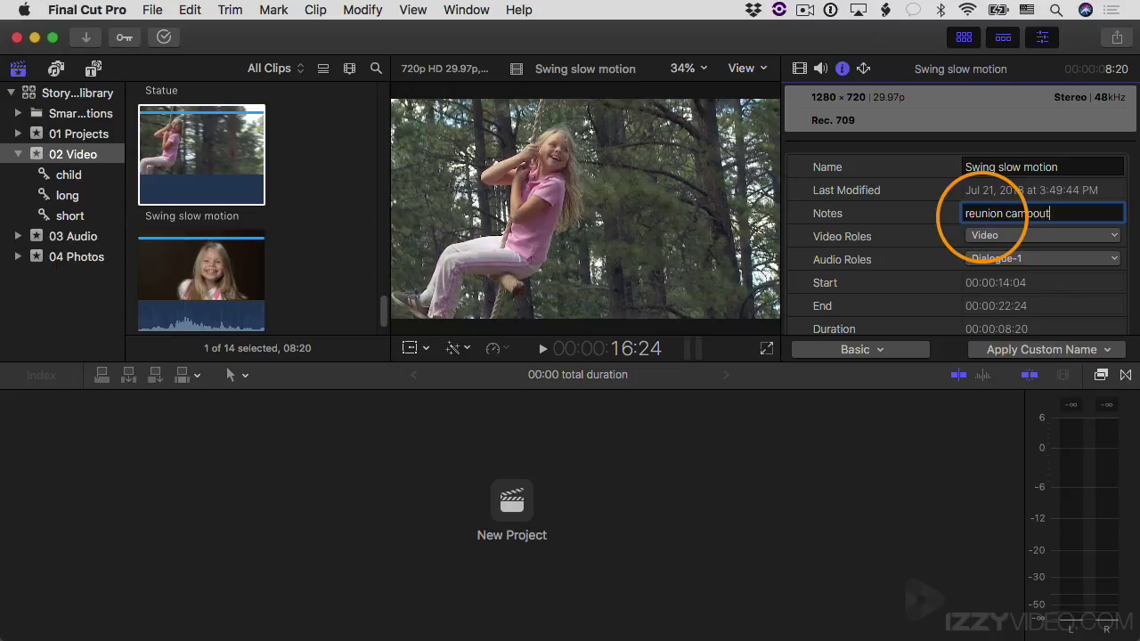
key("Return")
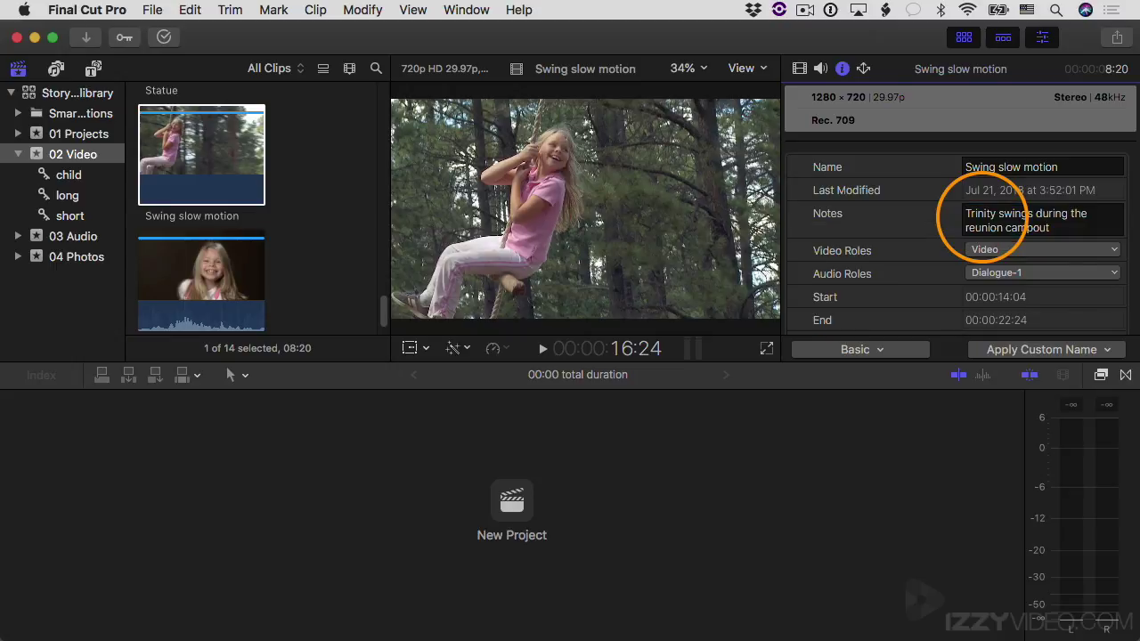
left_click(1043, 39)
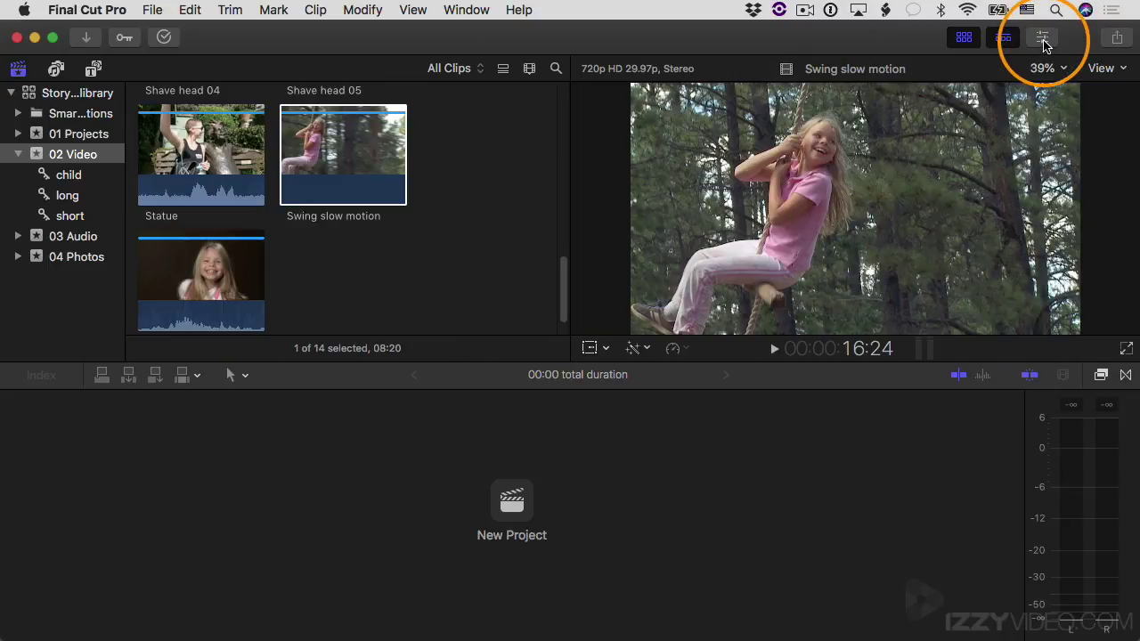
Step: Search the 02 Video clips for "reun", then clear and hide the search
left_click(555, 70)
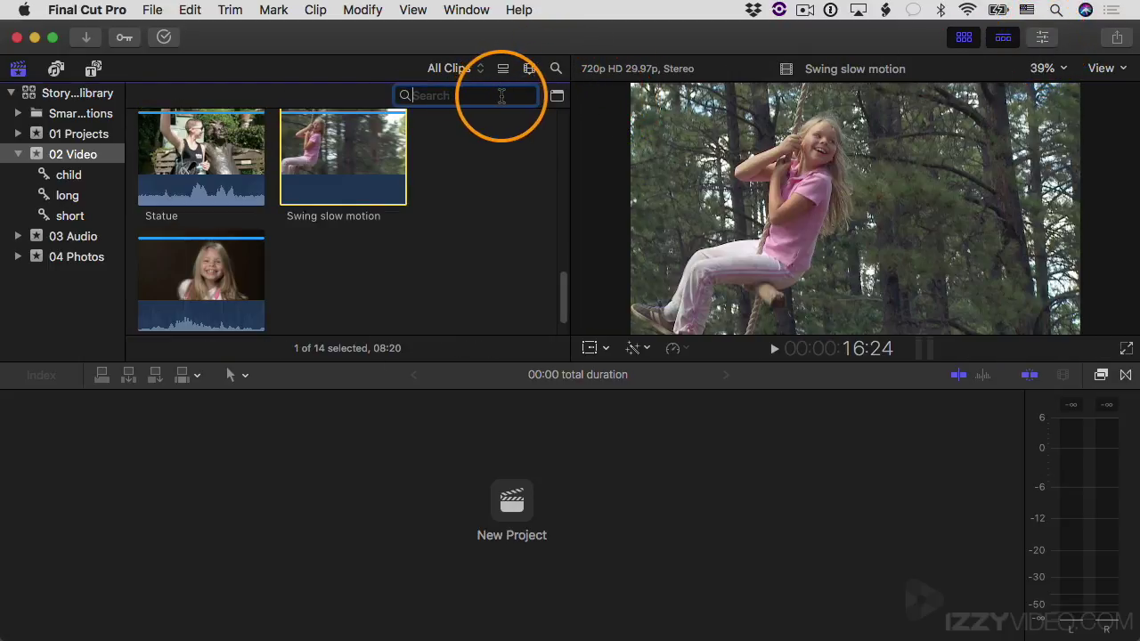
type("reun")
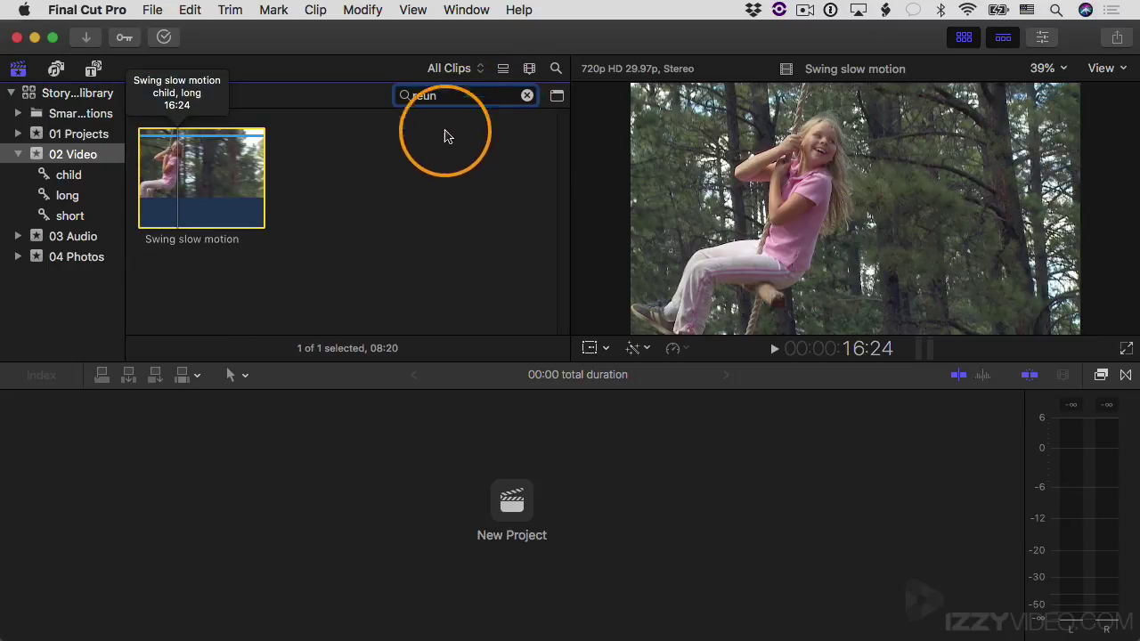
left_click(266, 200)
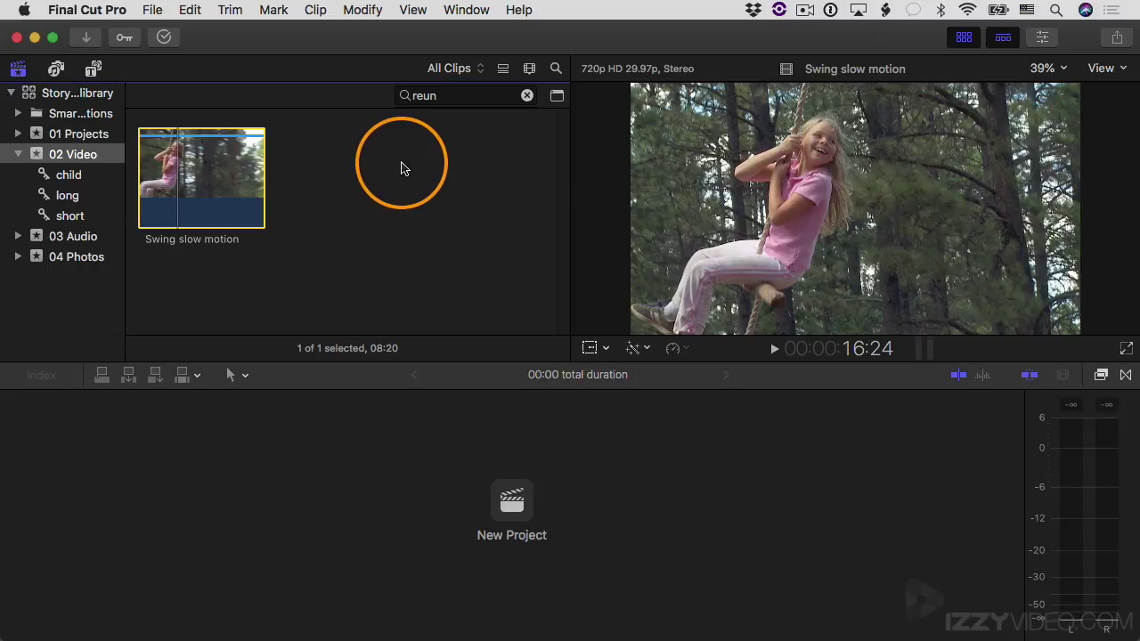
left_click(527, 96)
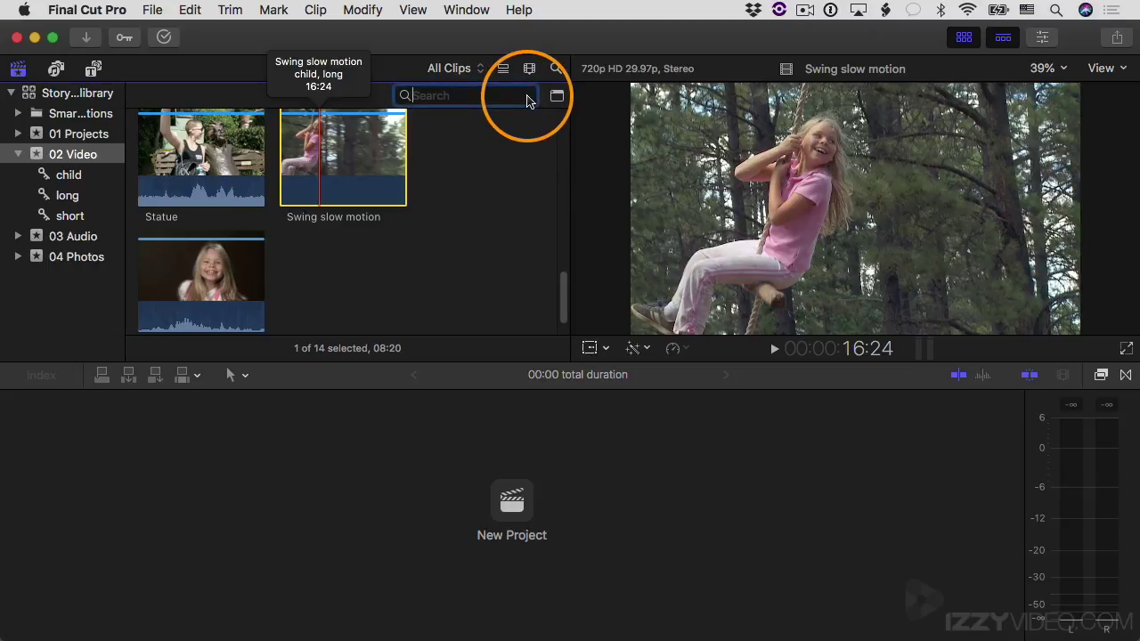
left_click(556, 68)
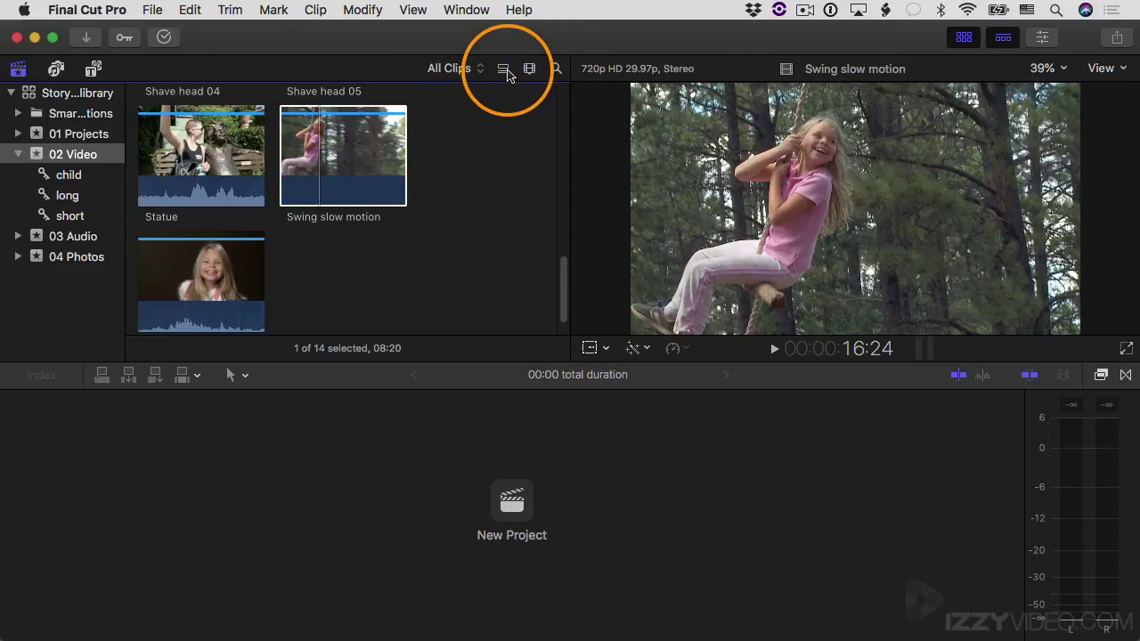
Step: Switch the browser to list view and examine the Notes column for the Statue and Swing slow motion clips
left_click(504, 71)
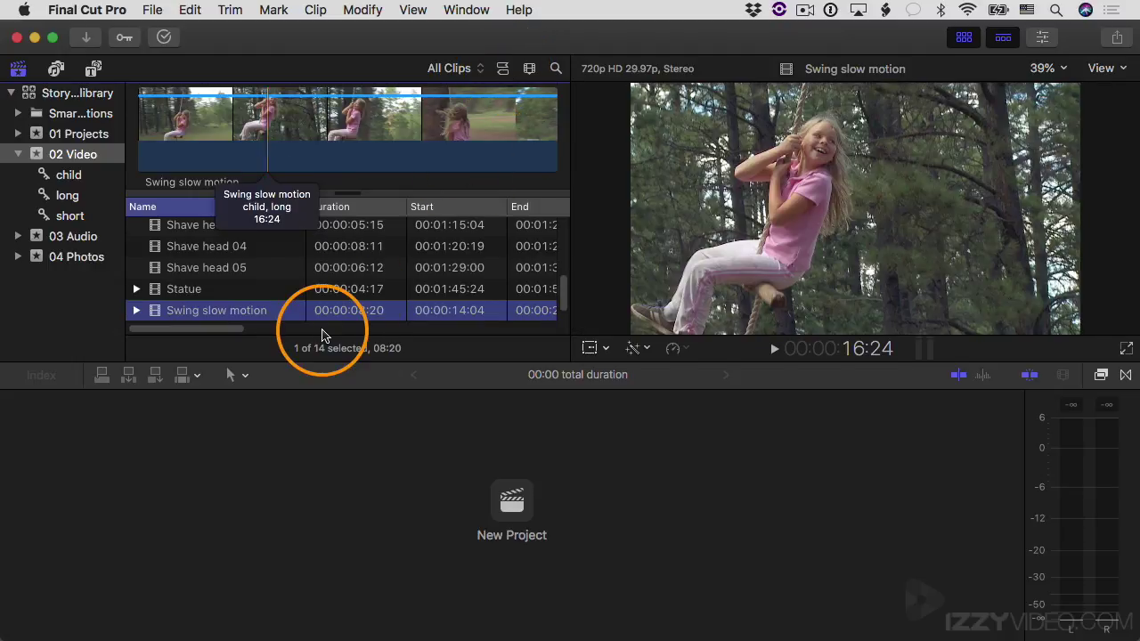
left_click_drag(228, 328, 389, 329)
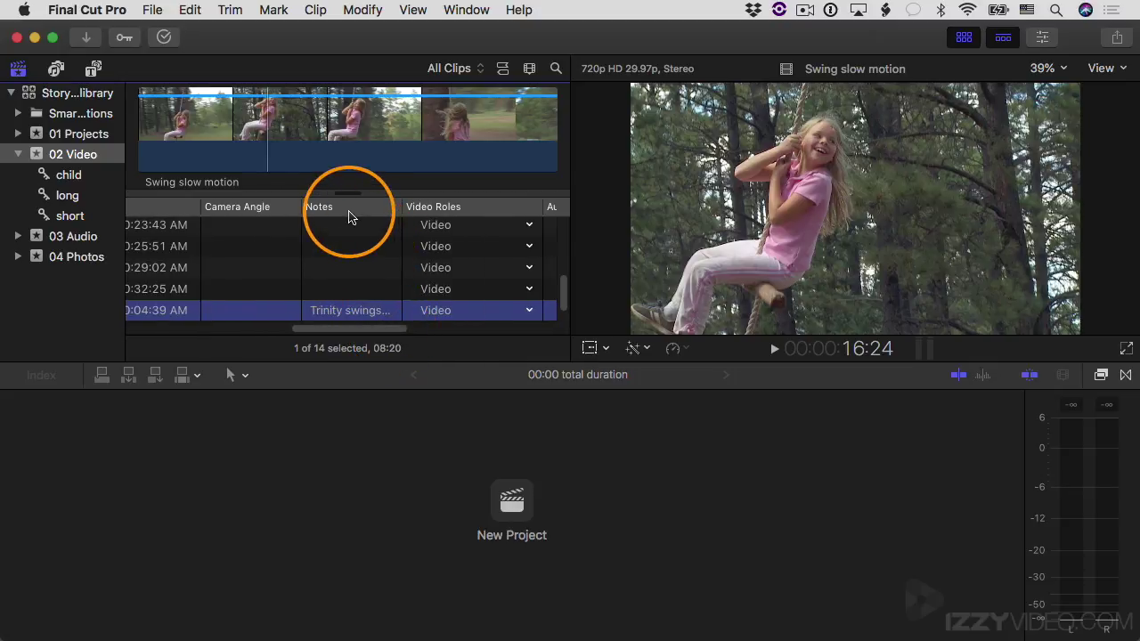
left_click(348, 317)
left_click(350, 296)
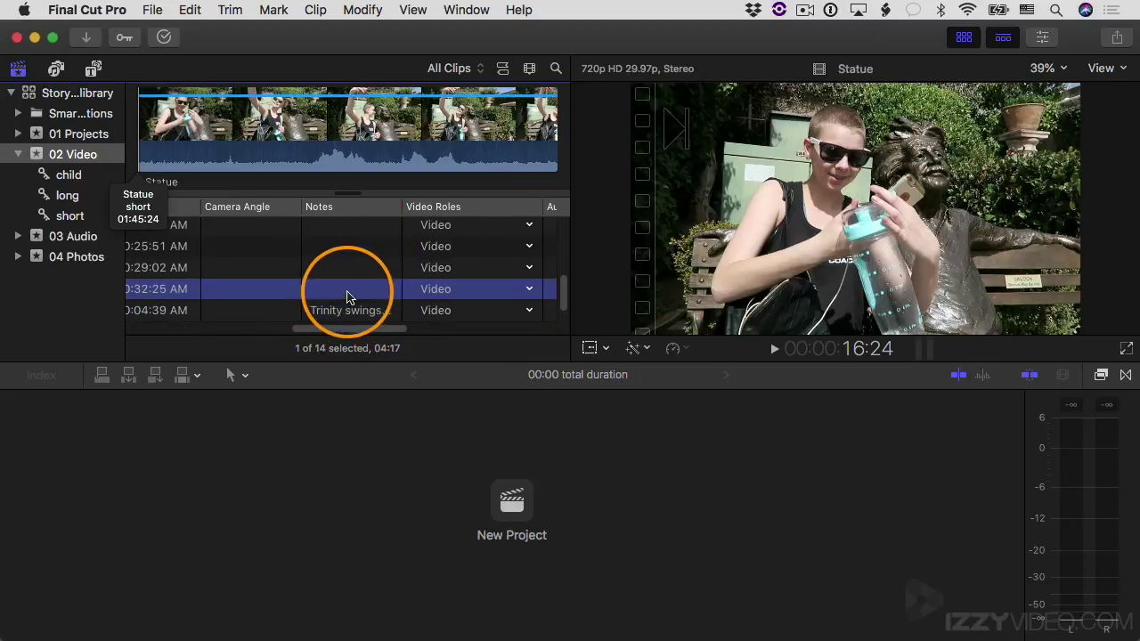
left_click(338, 291)
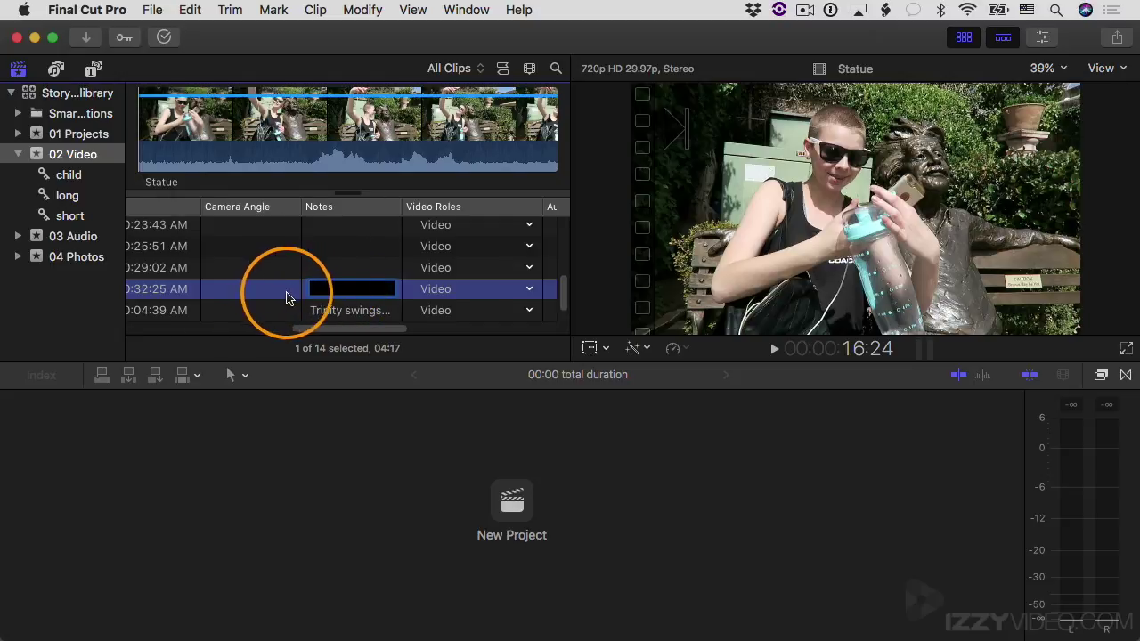
left_click(328, 313)
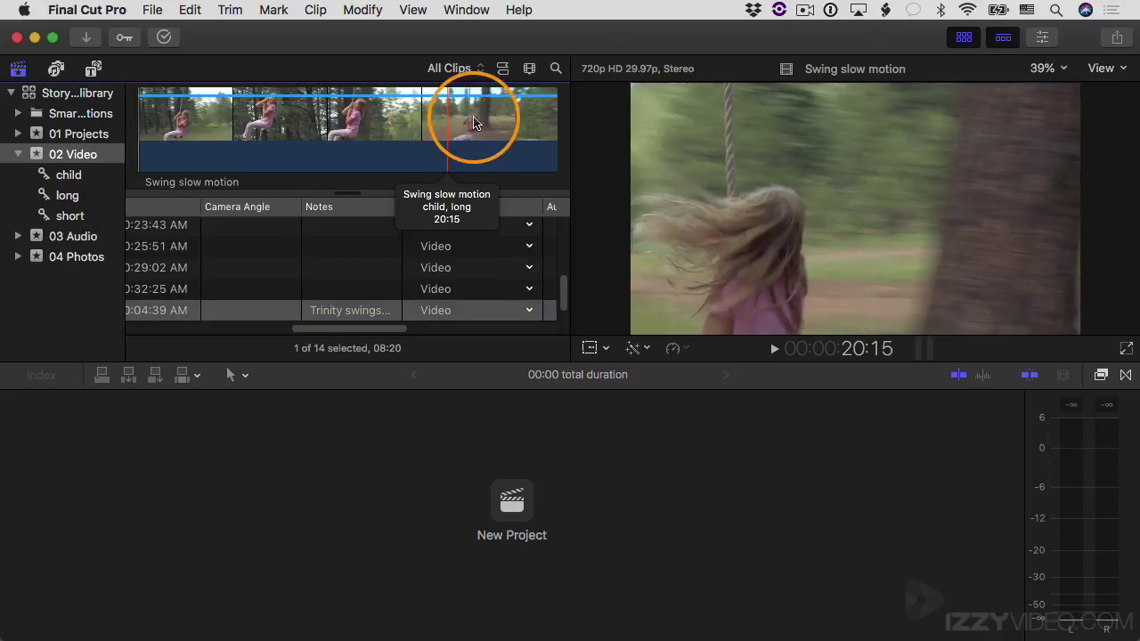
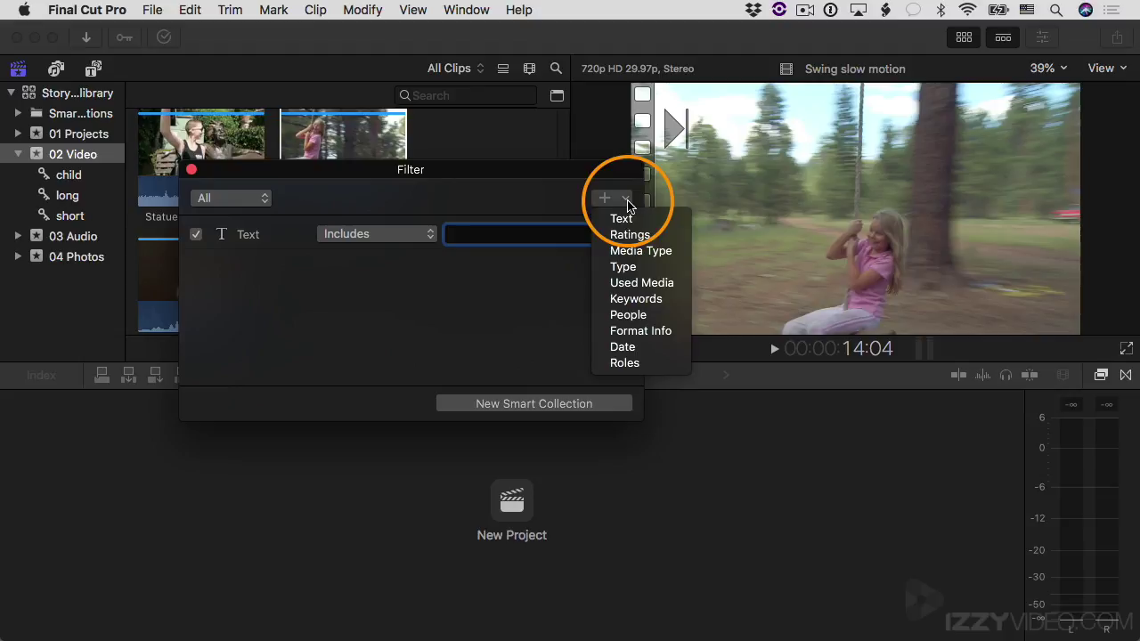
Step: Filter the clips for the text "camp" plus a Keywords rule that includes only short, excluding child and long
left_click(643, 305)
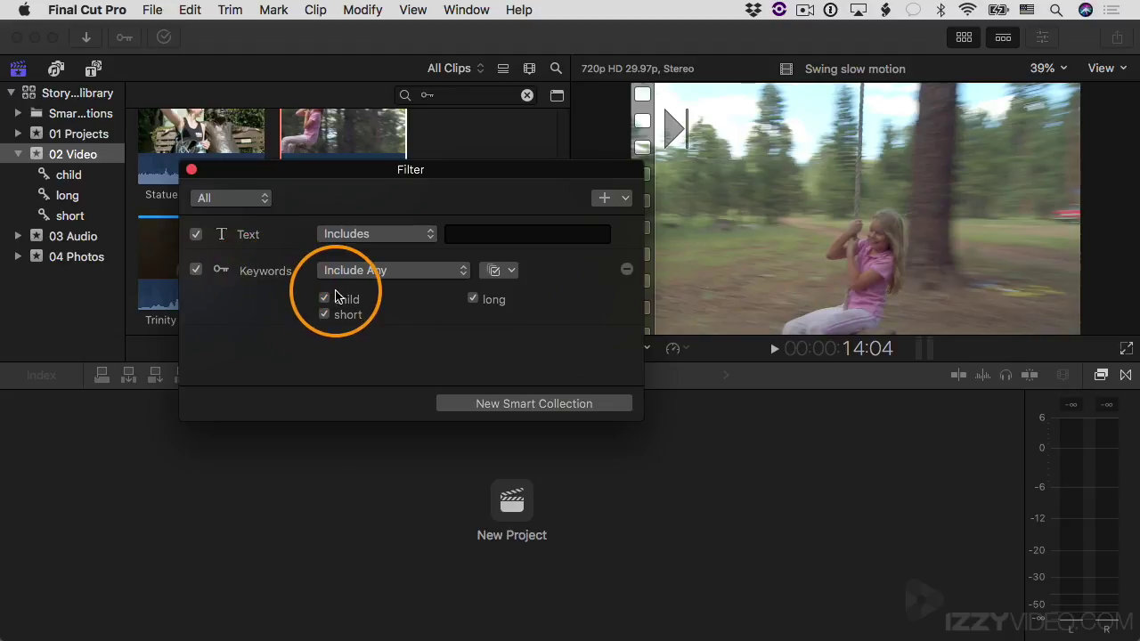
left_click(476, 236)
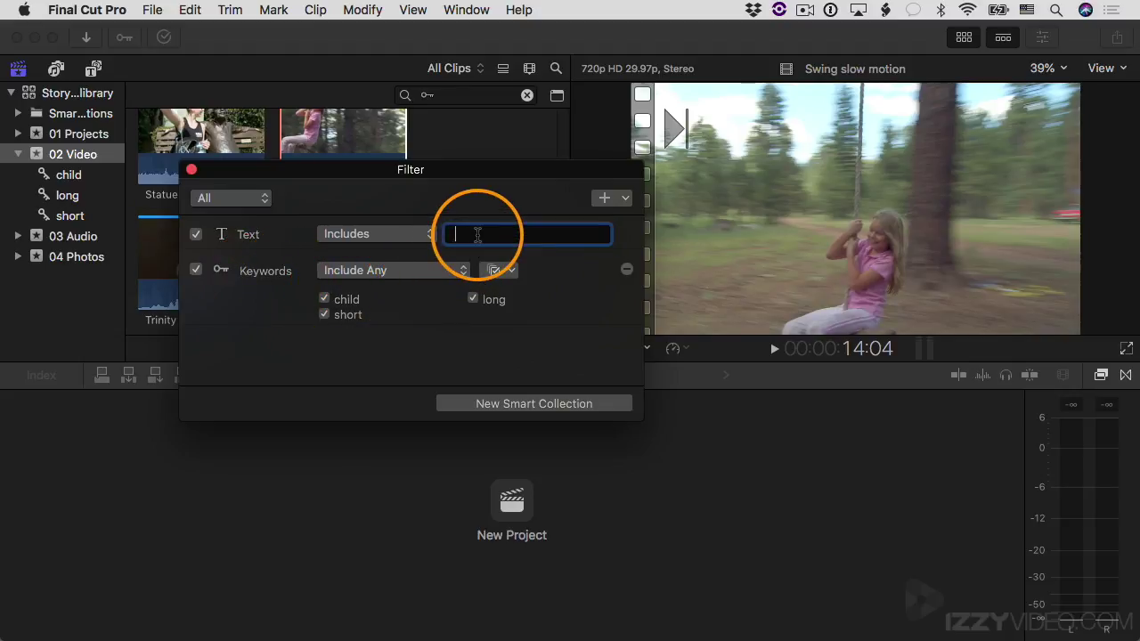
type("camp")
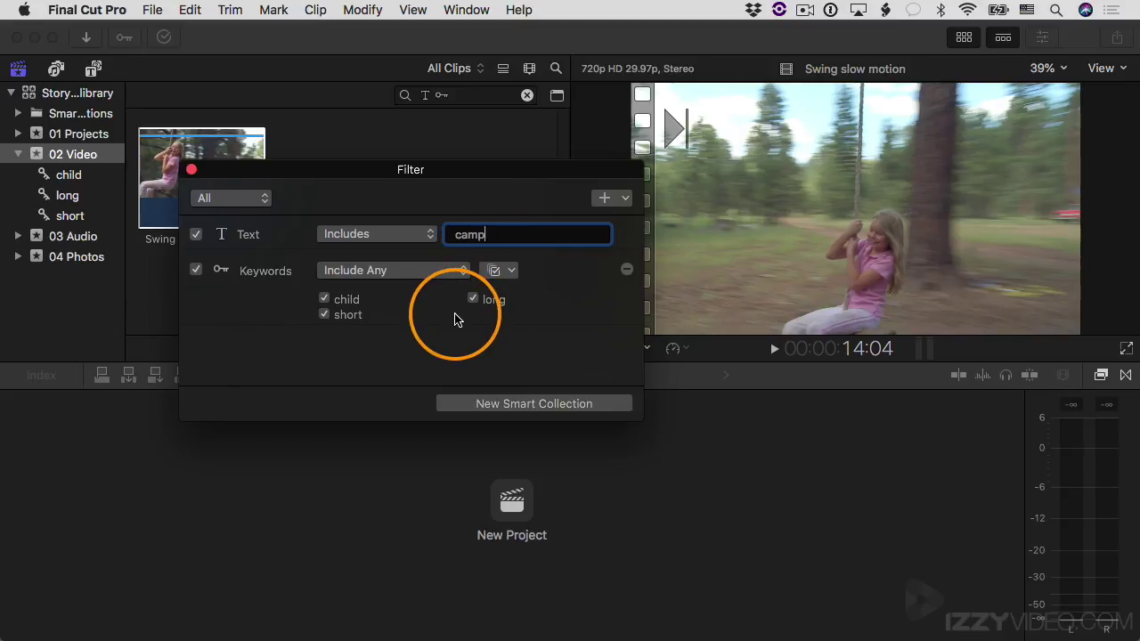
left_click(325, 302)
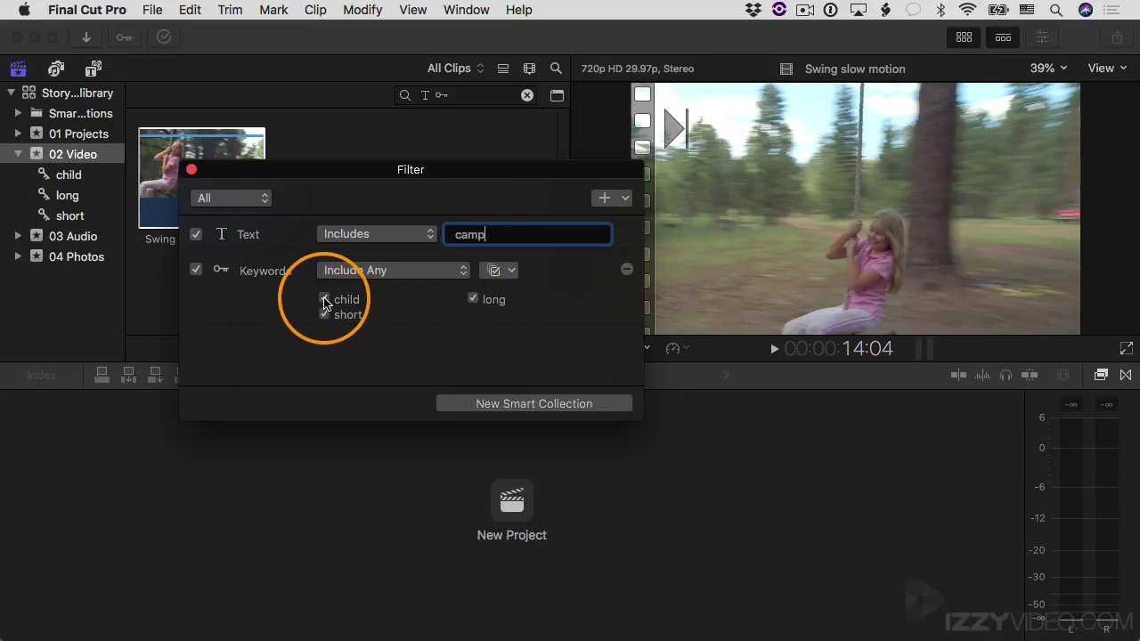
left_click(473, 300)
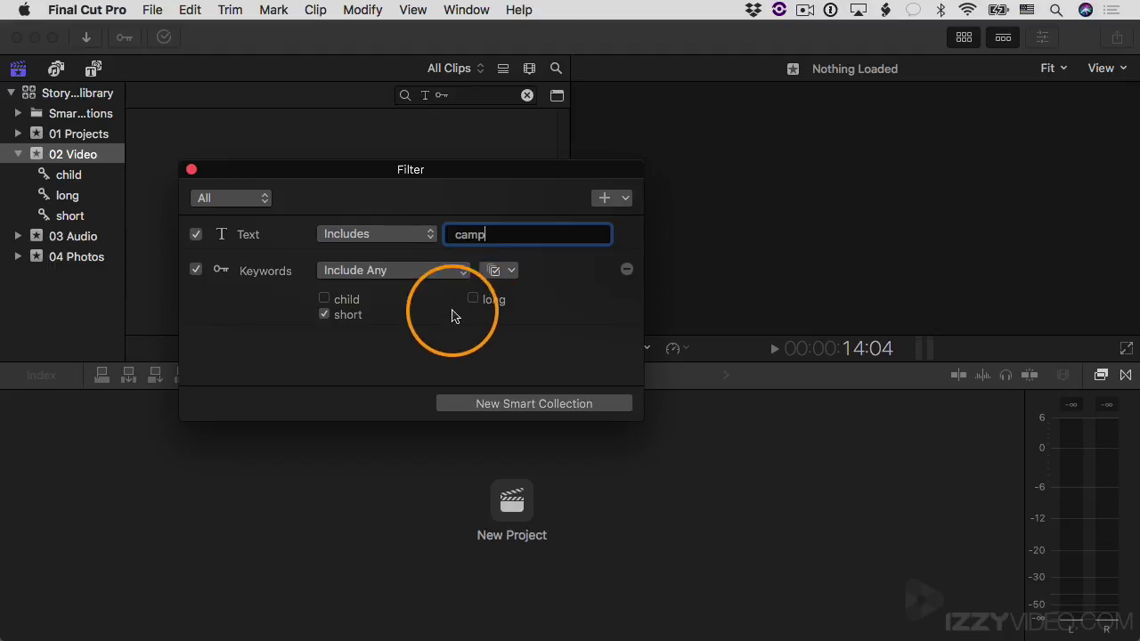
Step: Clear the filter's text rule to check which clips match the short keyword alone, then set the text back to camp
left_click_drag(365, 173, 402, 288)
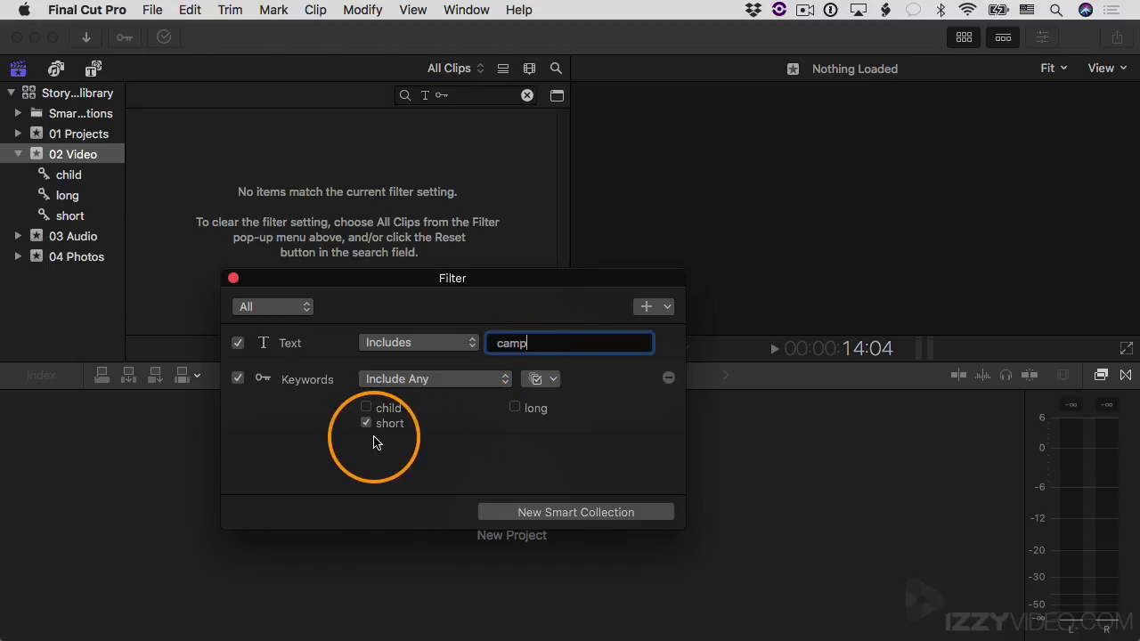
left_click_drag(545, 342, 477, 341)
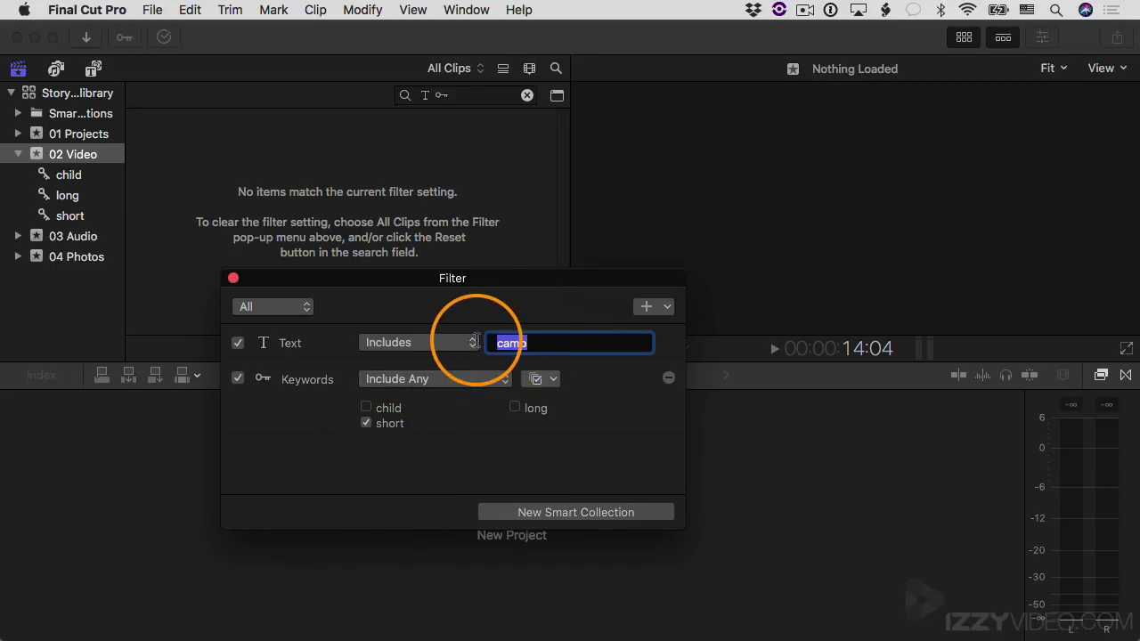
key("BackSpace")
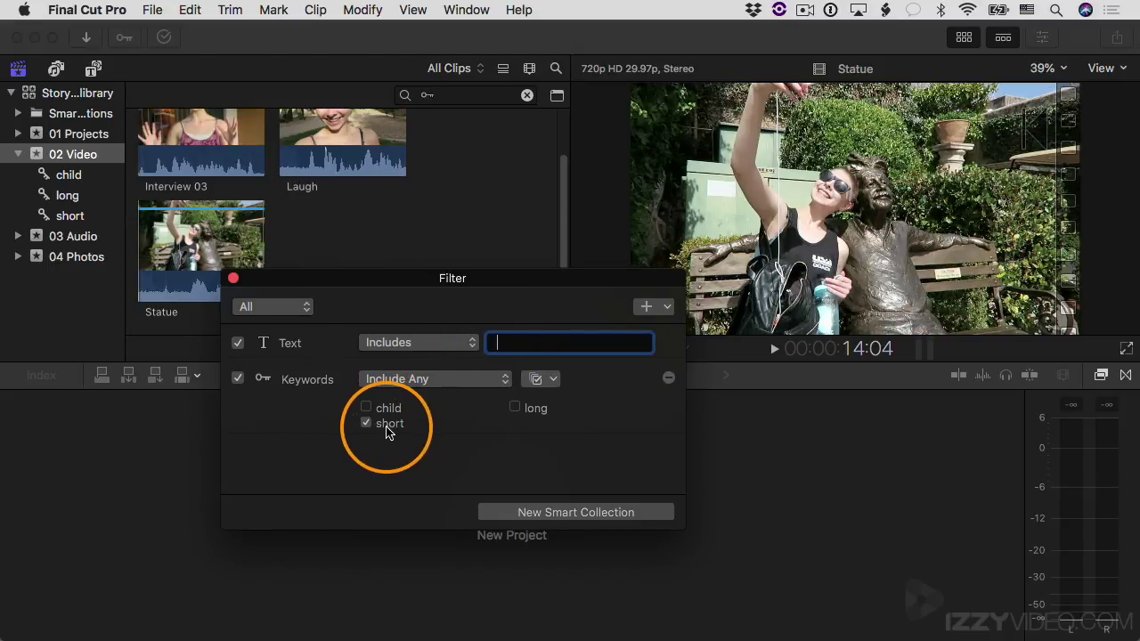
type("camp")
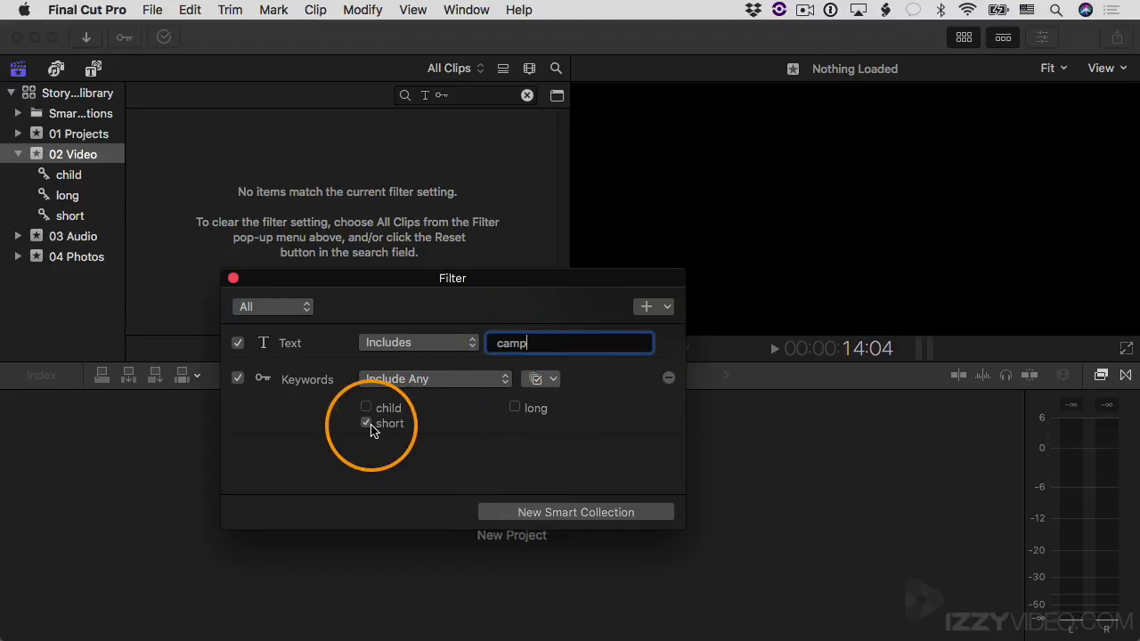
Step: Change the filter's keyword rule from short to long and save it as a smart collection named Camp and Long
left_click(373, 432)
left_click(516, 410)
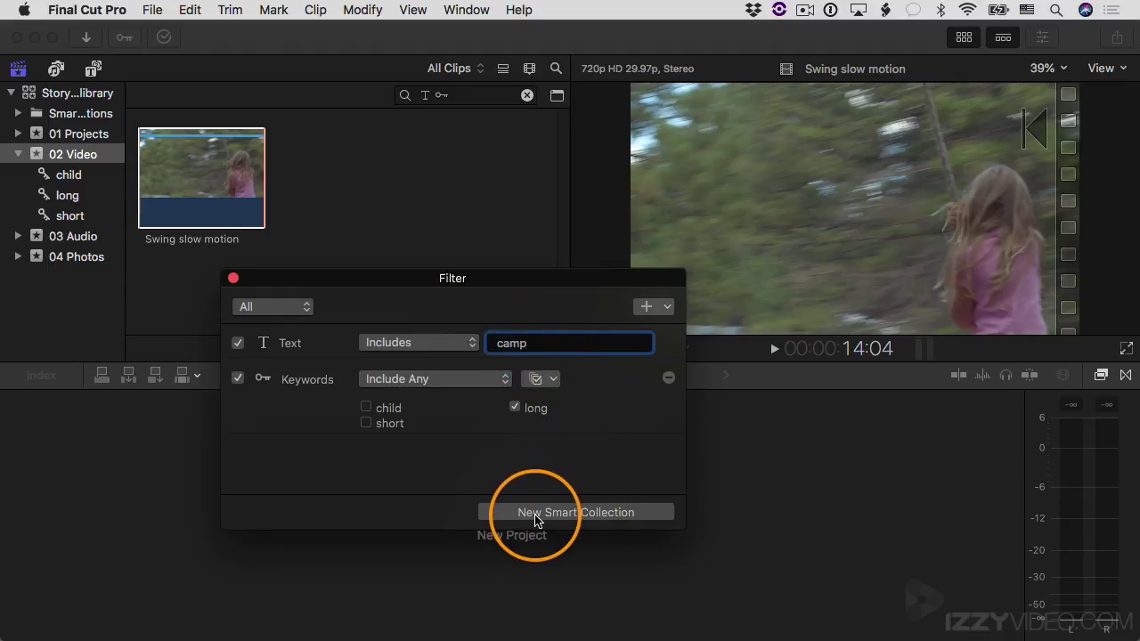
left_click(590, 515)
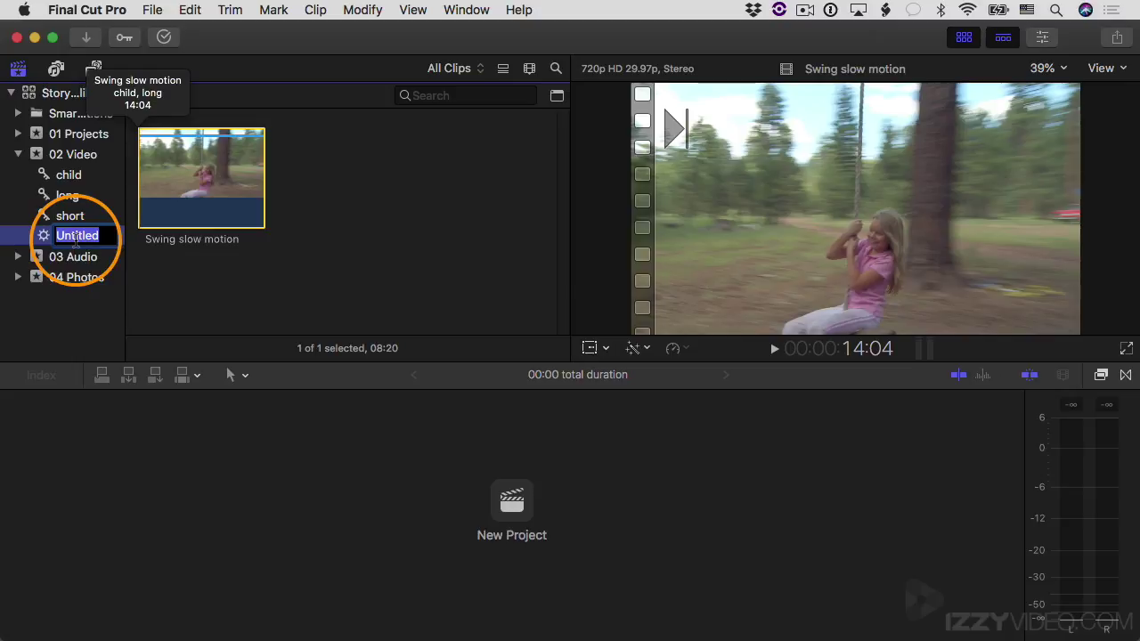
type("Camp")
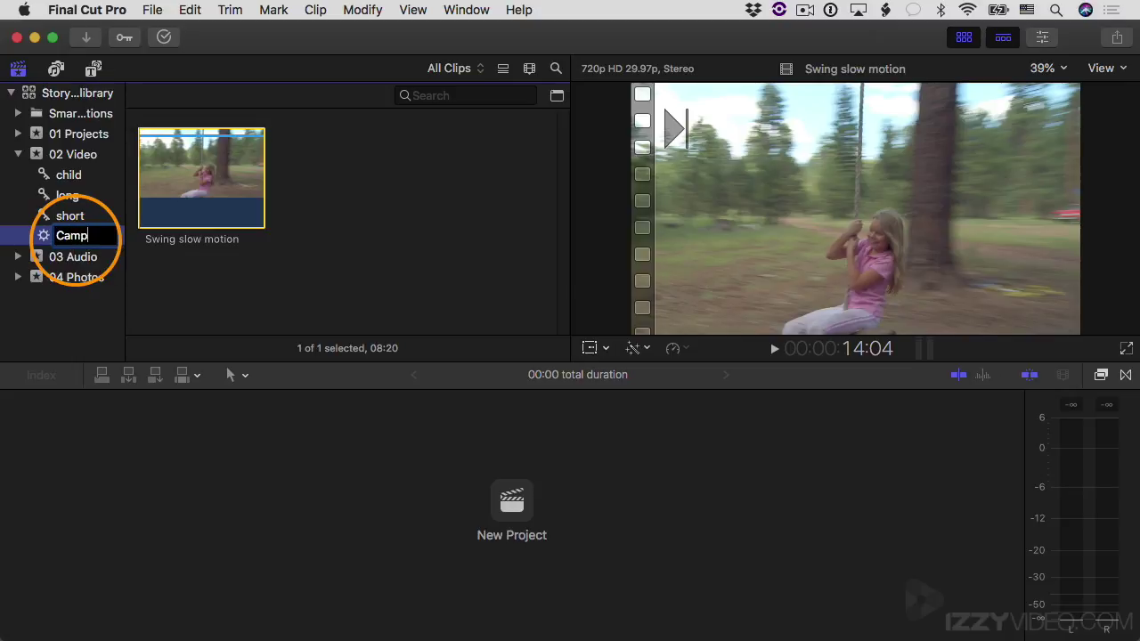
type(" and Sho")
key("BackSpace")
key("BackSpace")
key("BackSpace")
type("Long")
key("Return")
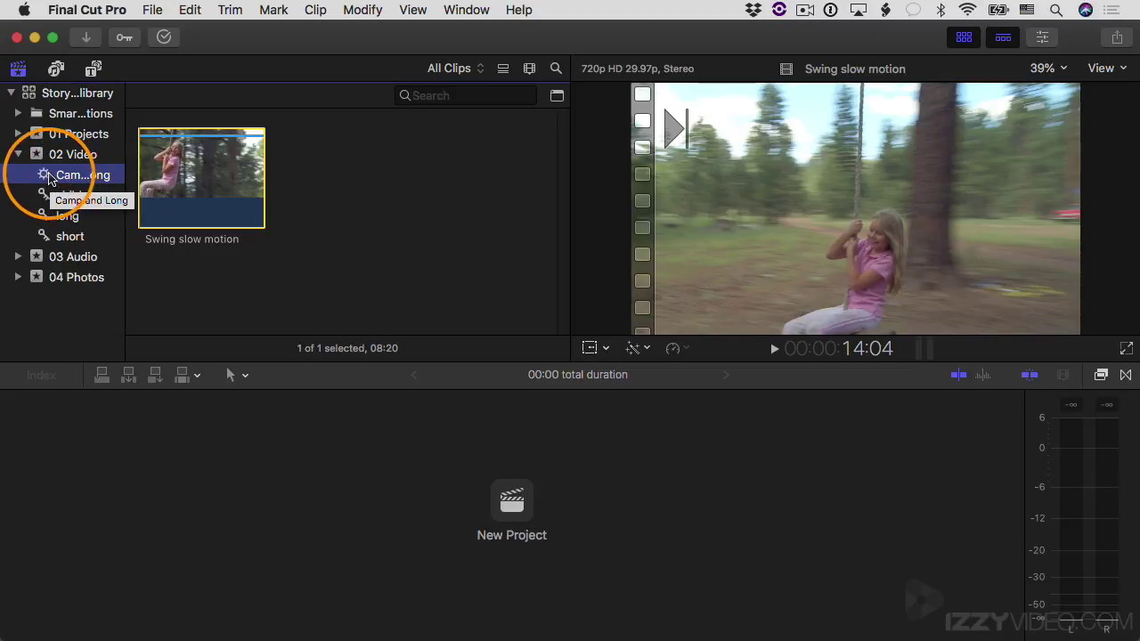
Step: Review the Camp and Long collection's rules and the rule types that can be added, then delete the smart collection
double_click(50, 178)
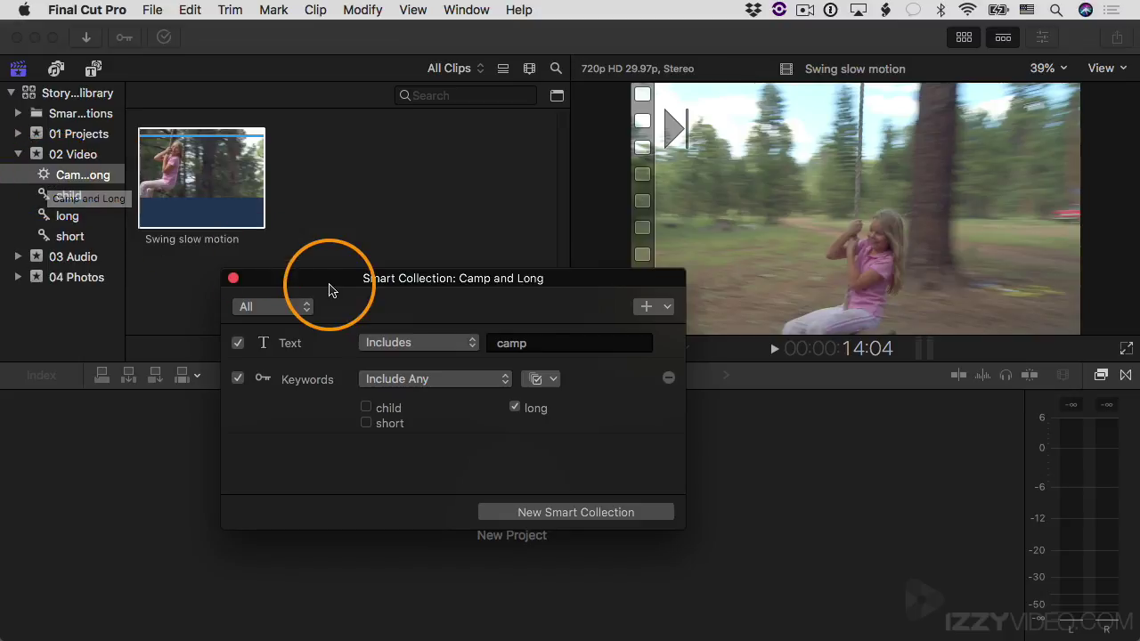
left_click(651, 306)
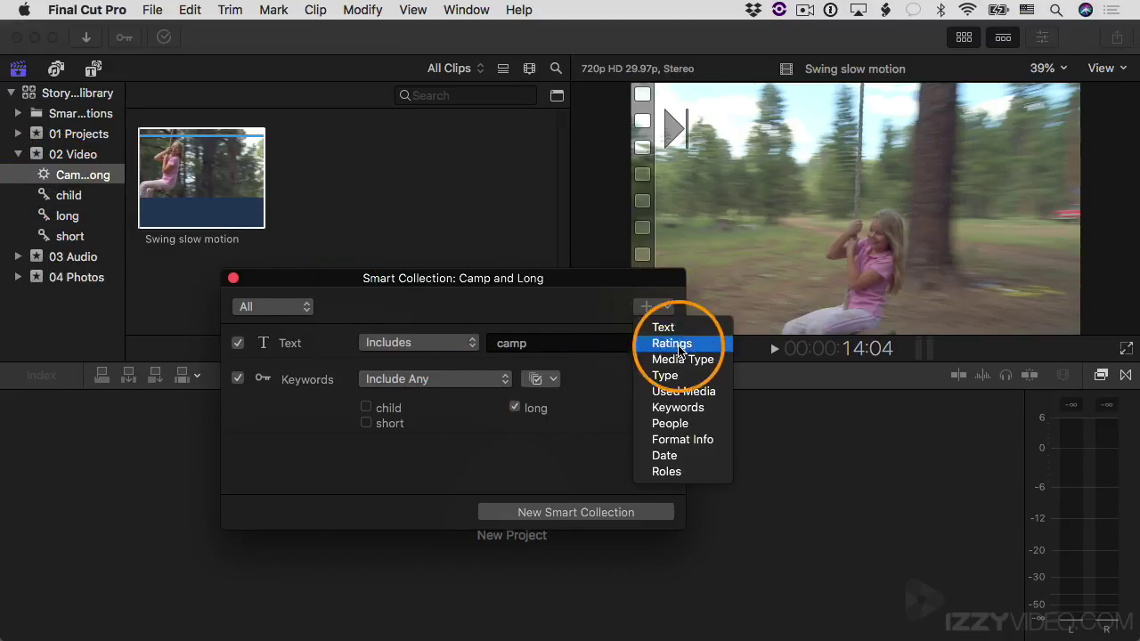
left_click(636, 294)
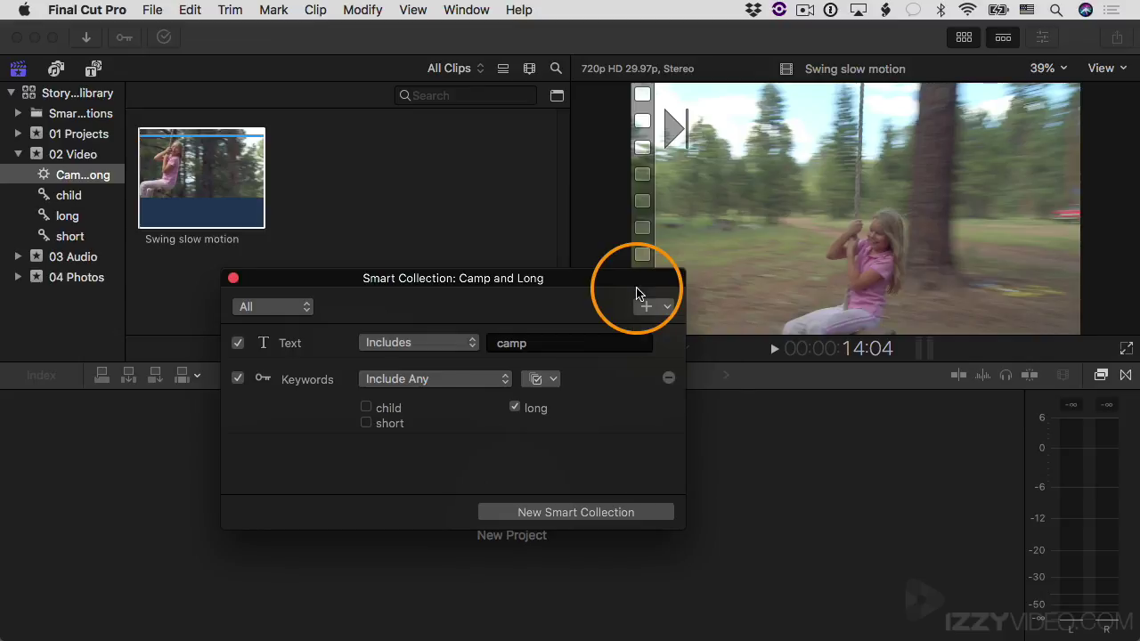
left_click(233, 277)
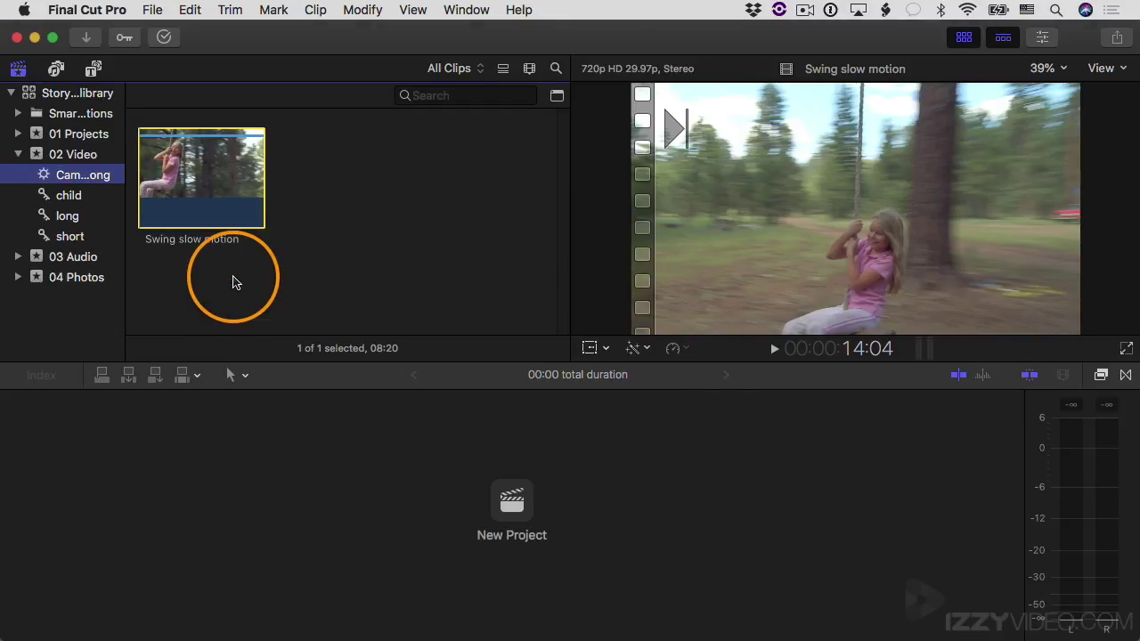
right_click(46, 178)
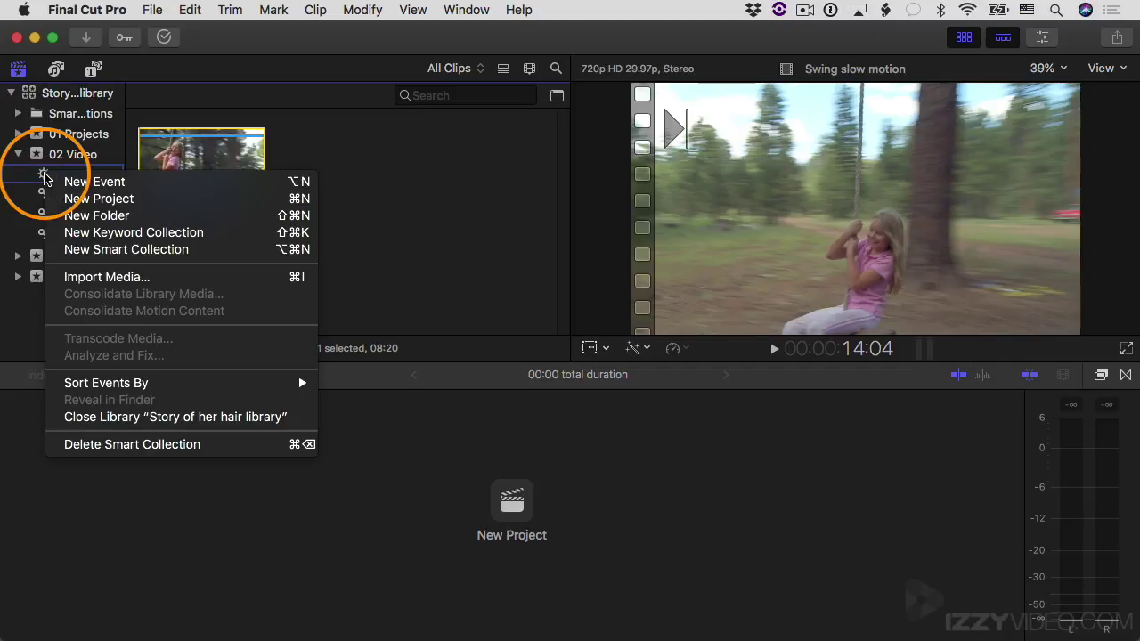
left_click(153, 445)
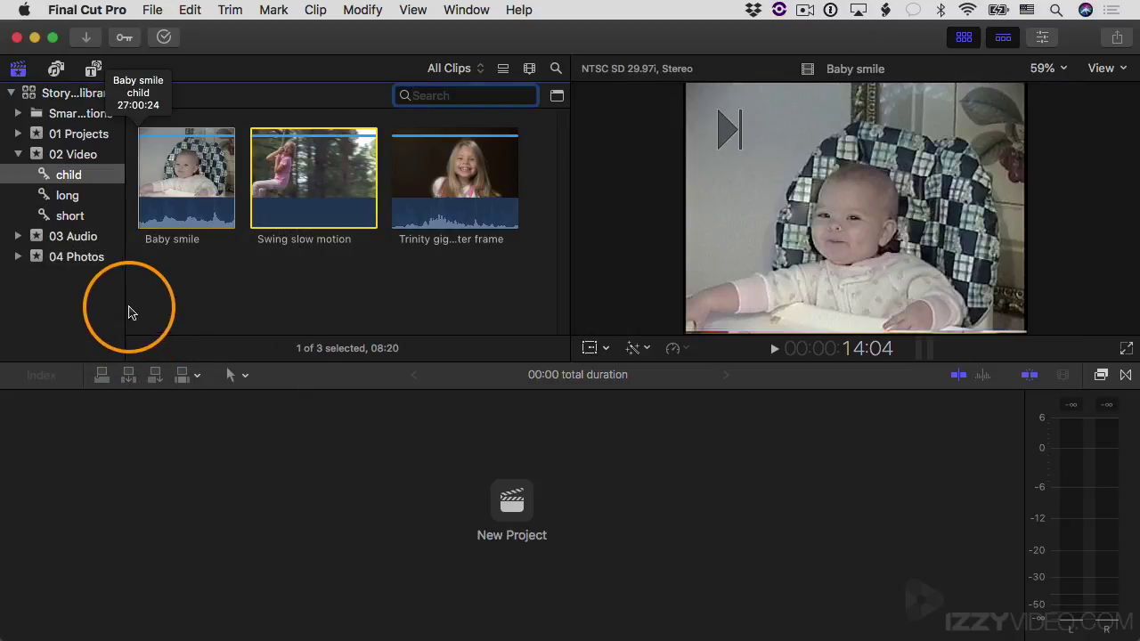
Step: Widen the library list, look through the All Video, Audio Only and Favorites smart collections, and return to the 02 Video event
left_click_drag(128, 288, 177, 293)
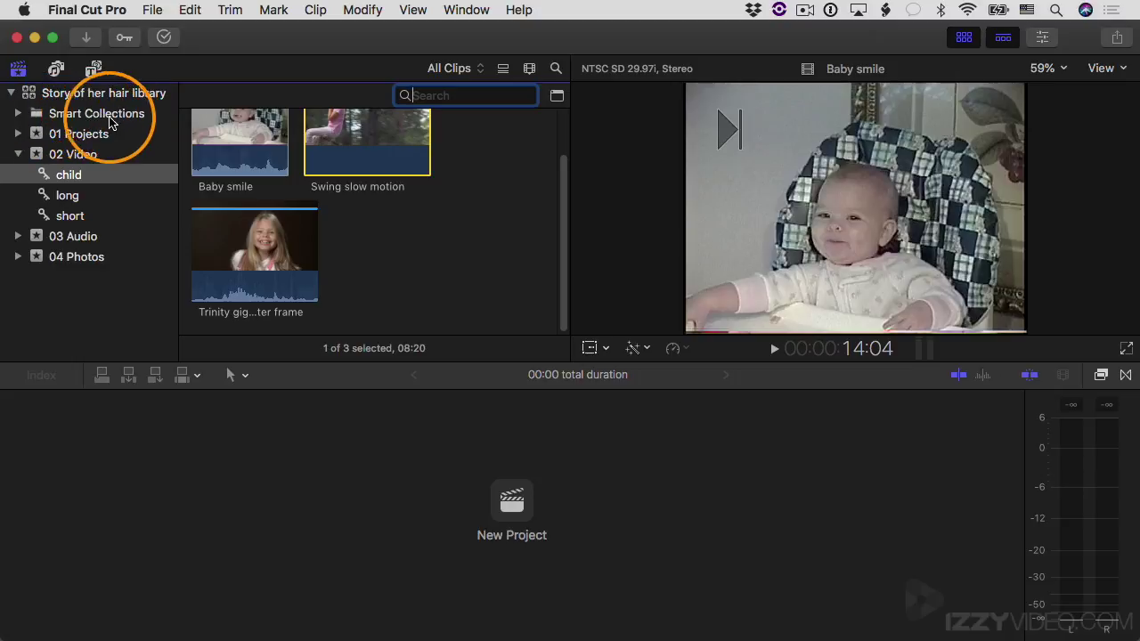
left_click(18, 114)
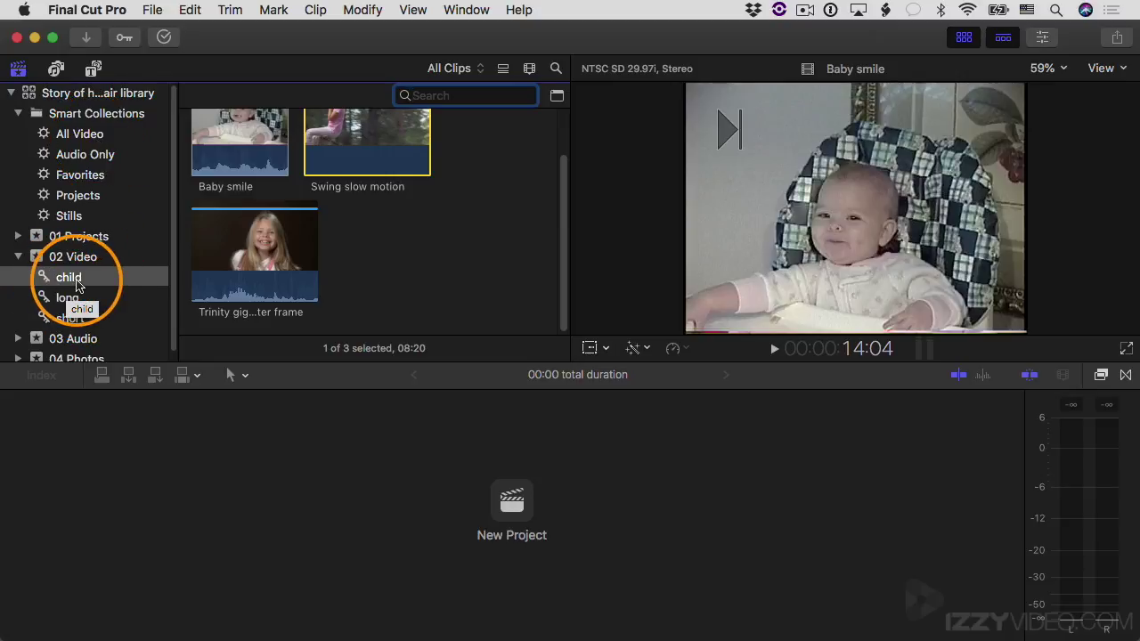
left_click(75, 138)
mouse_move(559, 294)
left_mouse_down()
mouse_move(537, 247)
mouse_move(572, 137)
mouse_move(539, 288)
left_mouse_up()
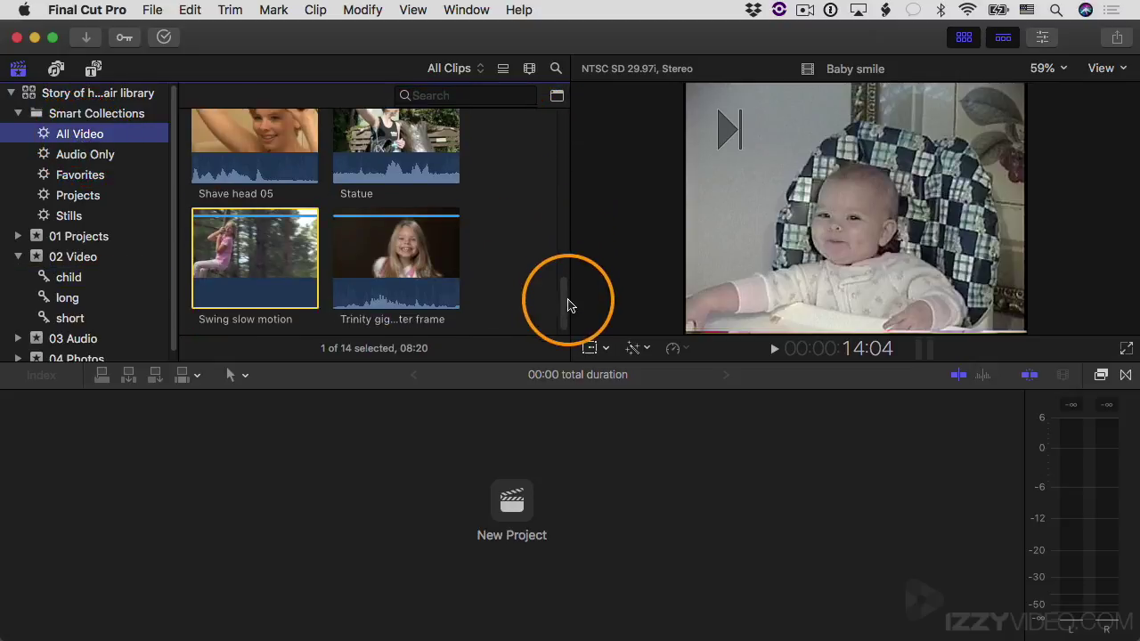
left_click(60, 157)
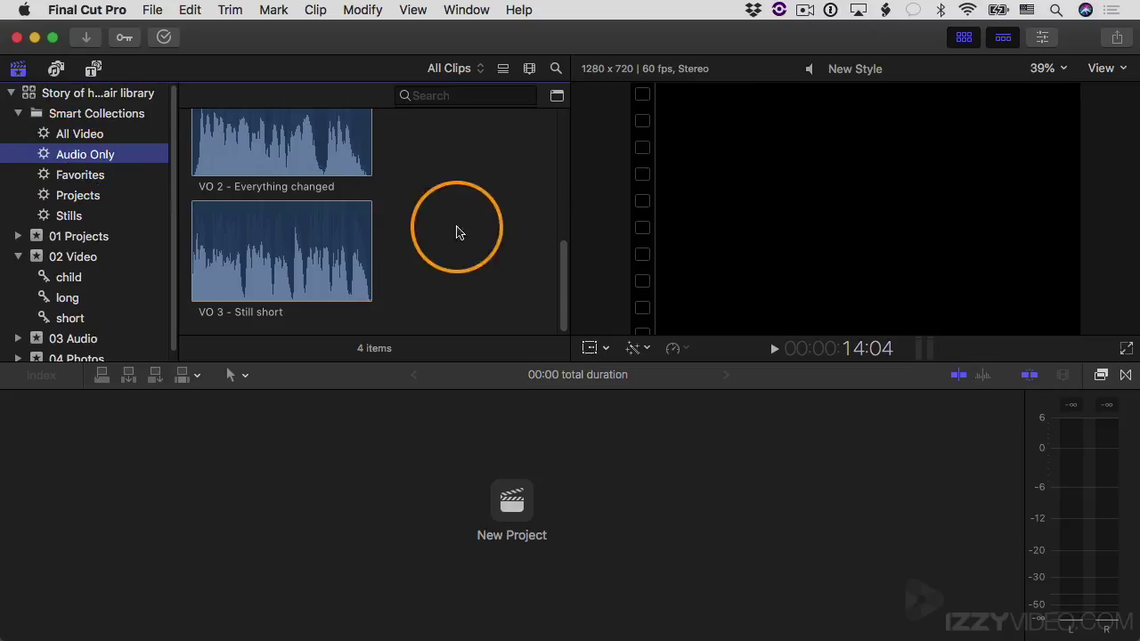
mouse_move(559, 280)
left_mouse_down()
mouse_move(559, 132)
mouse_move(565, 298)
left_mouse_up()
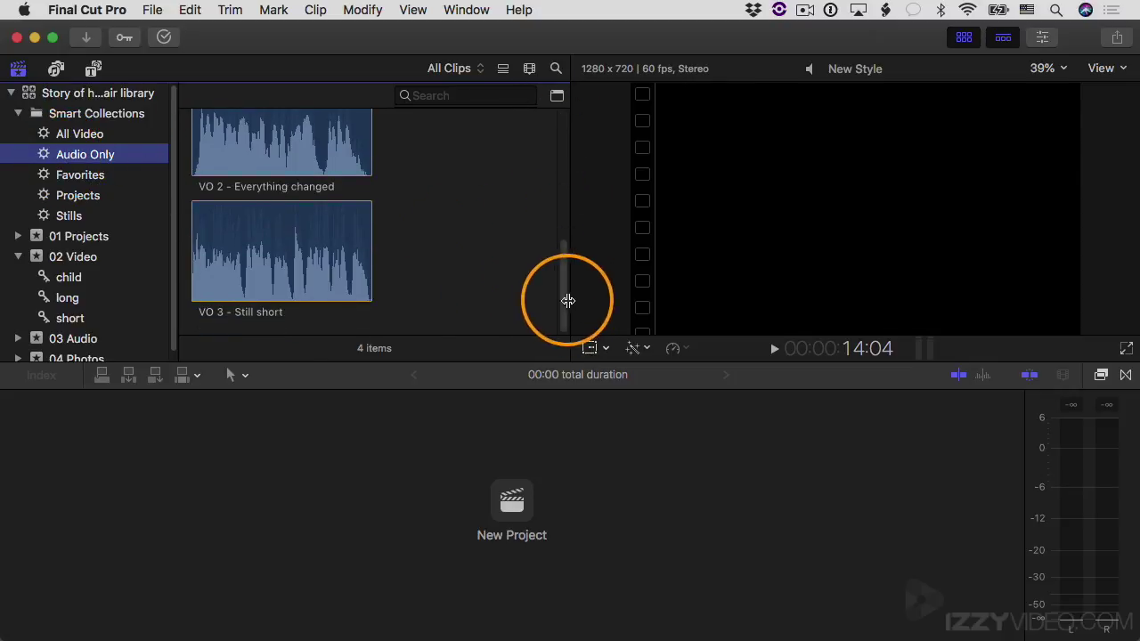
left_click(67, 178)
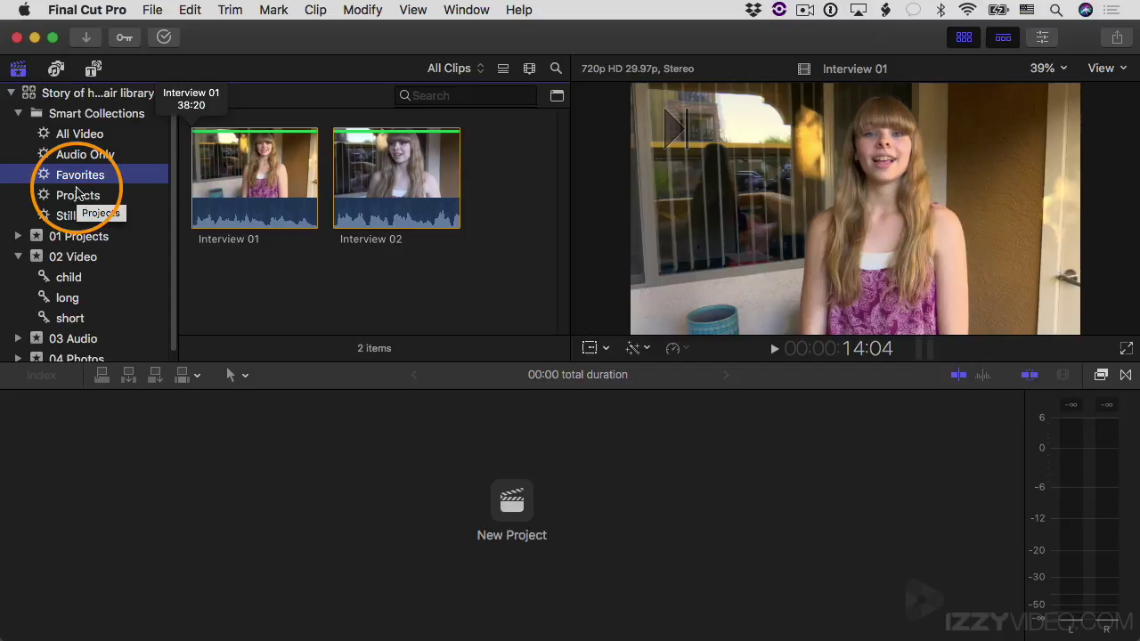
left_click(17, 114)
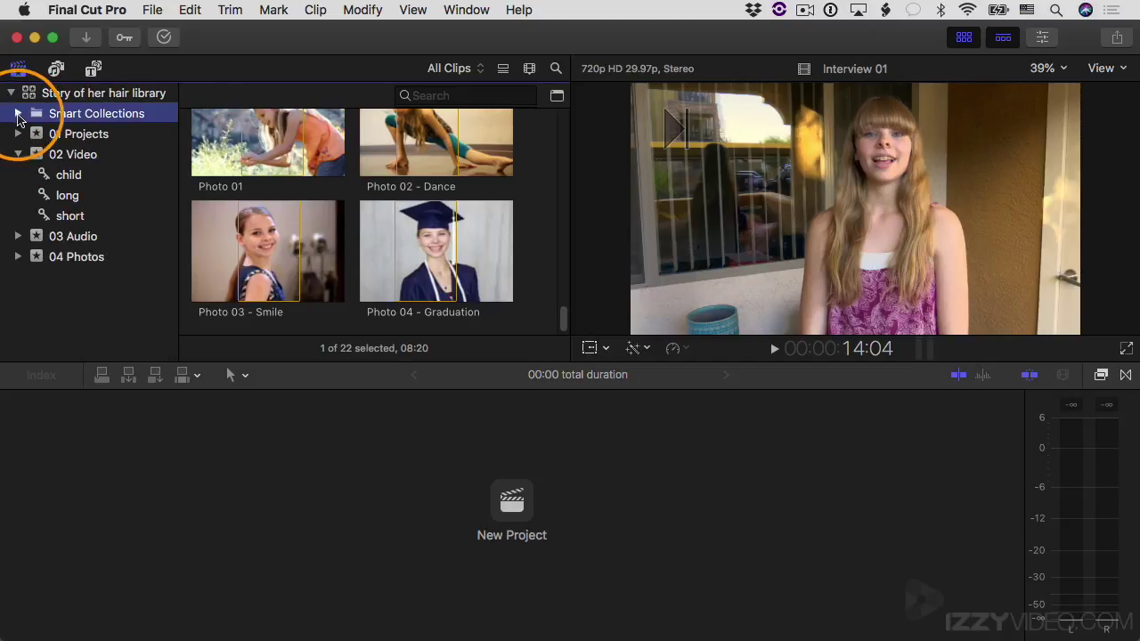
left_click(78, 162)
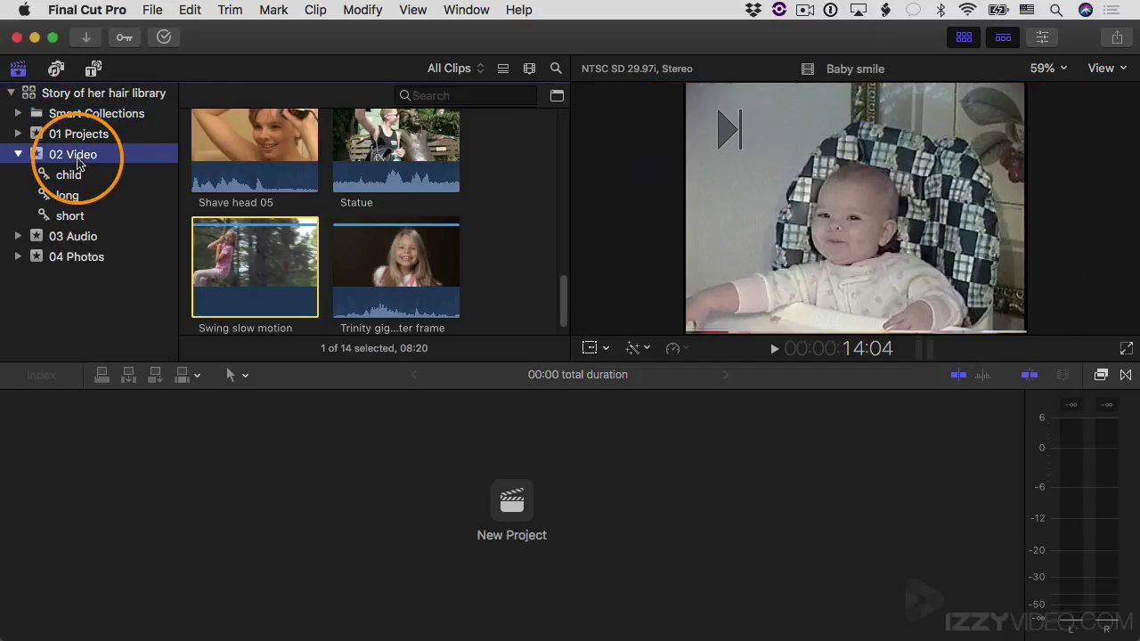